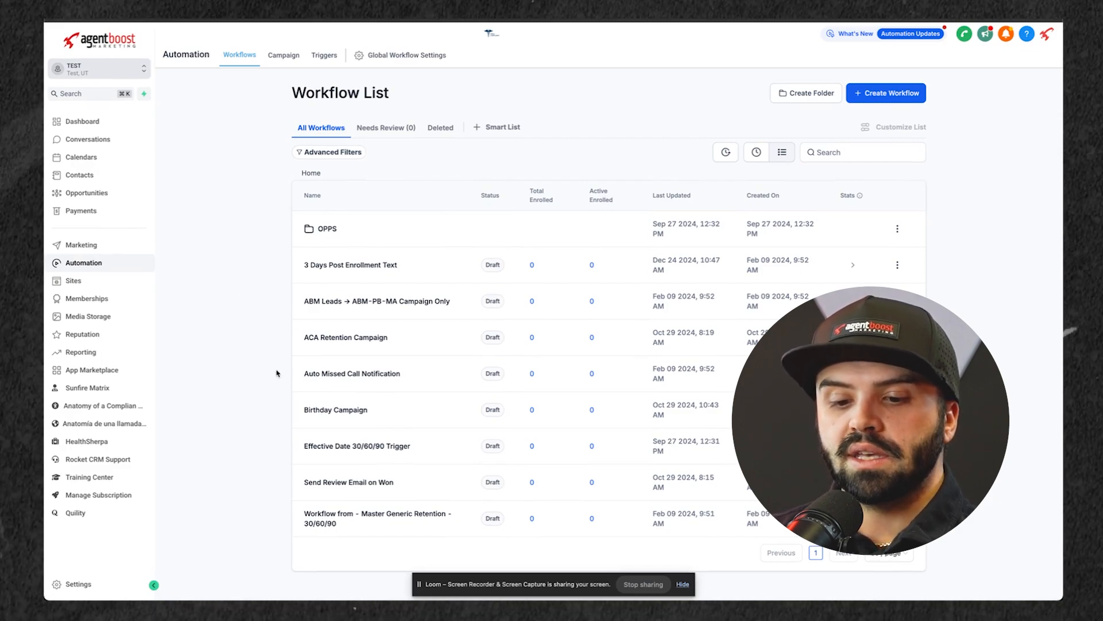
Step: Open the Birthday Campaign workflow and review the settings of its Birthday Reminder trigger
{"action": "left_click", "coordinate": [334, 410]}
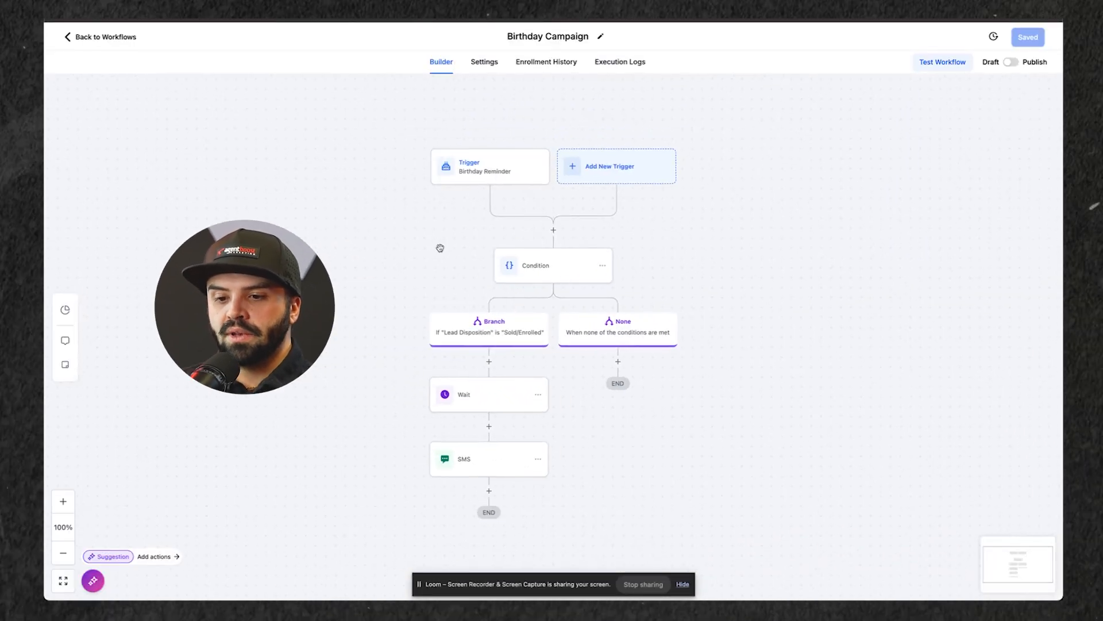
{"action": "left_click_drag", "start_coordinate": [438, 246], "coordinate": [422, 237]}
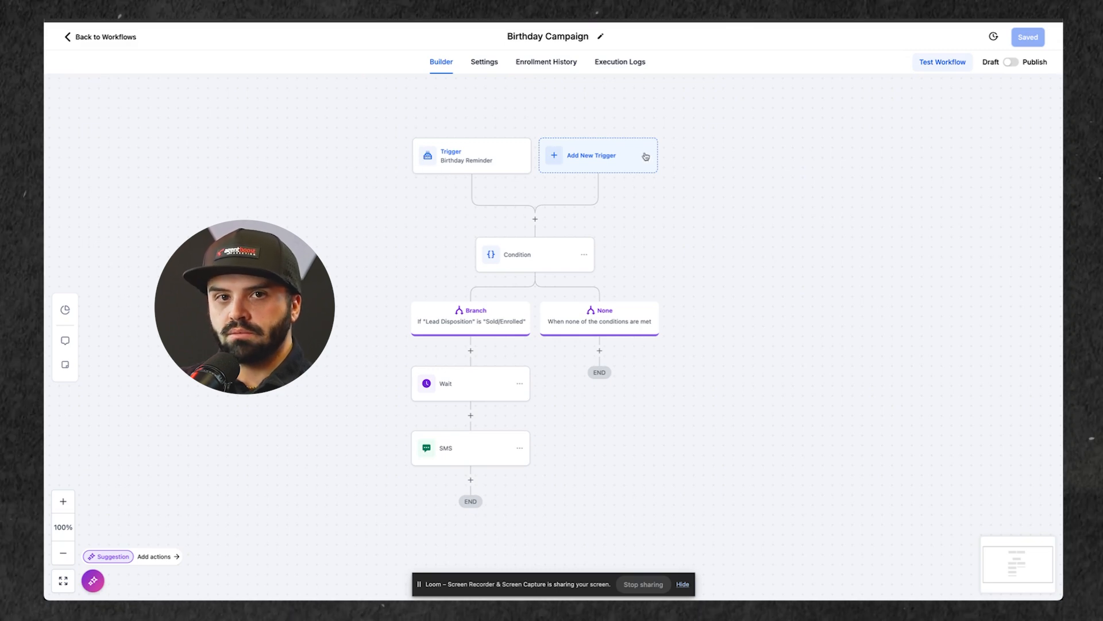
{"action": "left_click", "coordinate": [470, 164]}
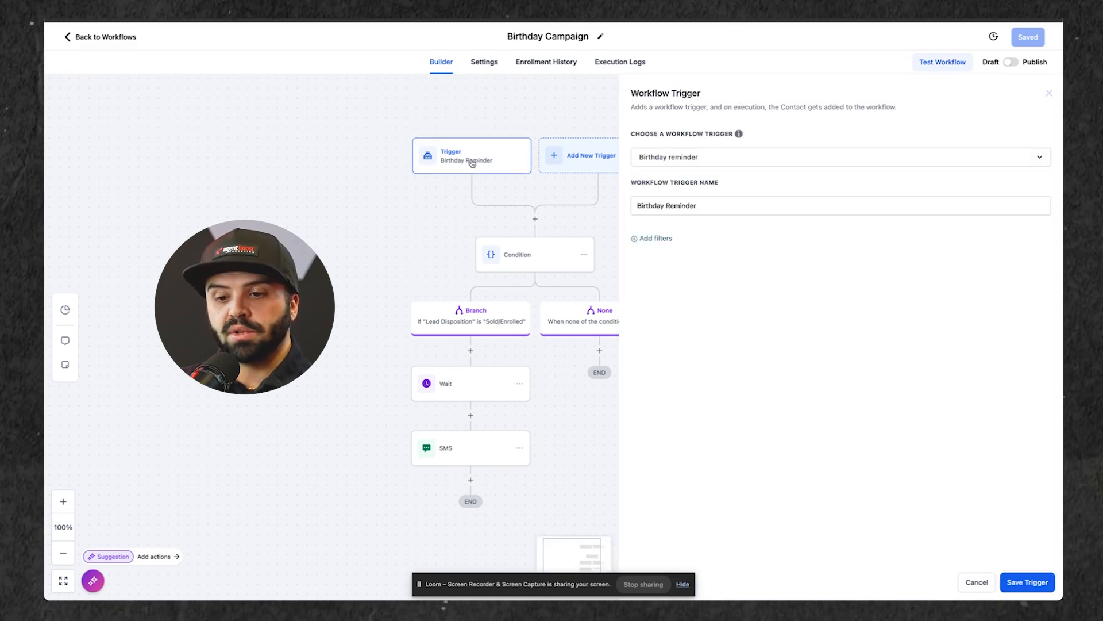
{"action": "left_click_drag", "start_coordinate": [376, 241], "coordinate": [321, 240]}
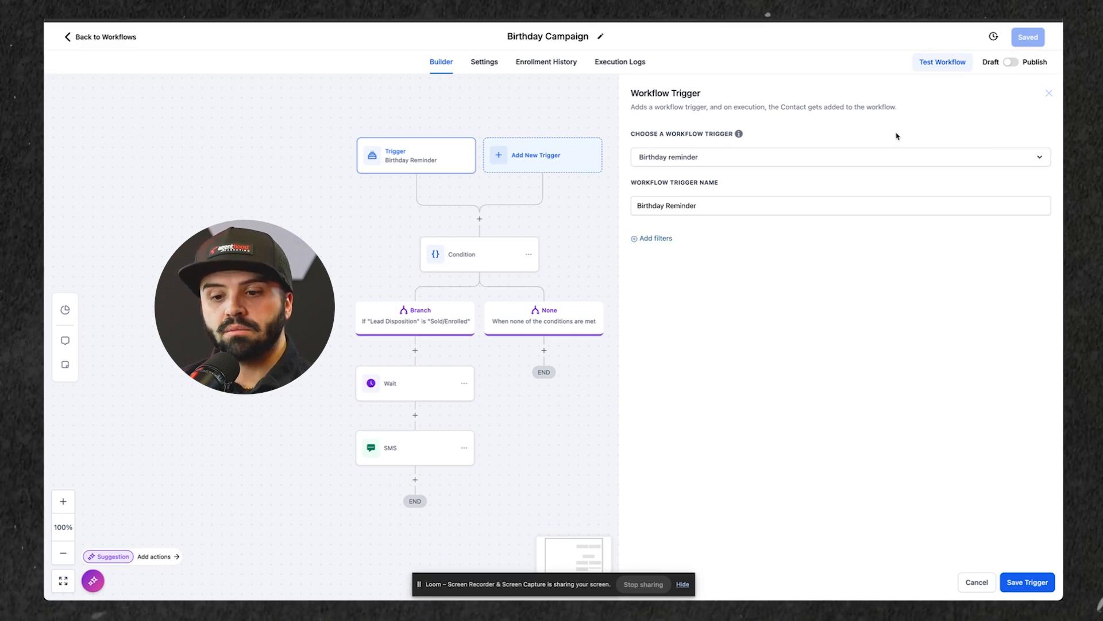
{"action": "left_click_drag", "start_coordinate": [387, 222], "coordinate": [382, 212]}
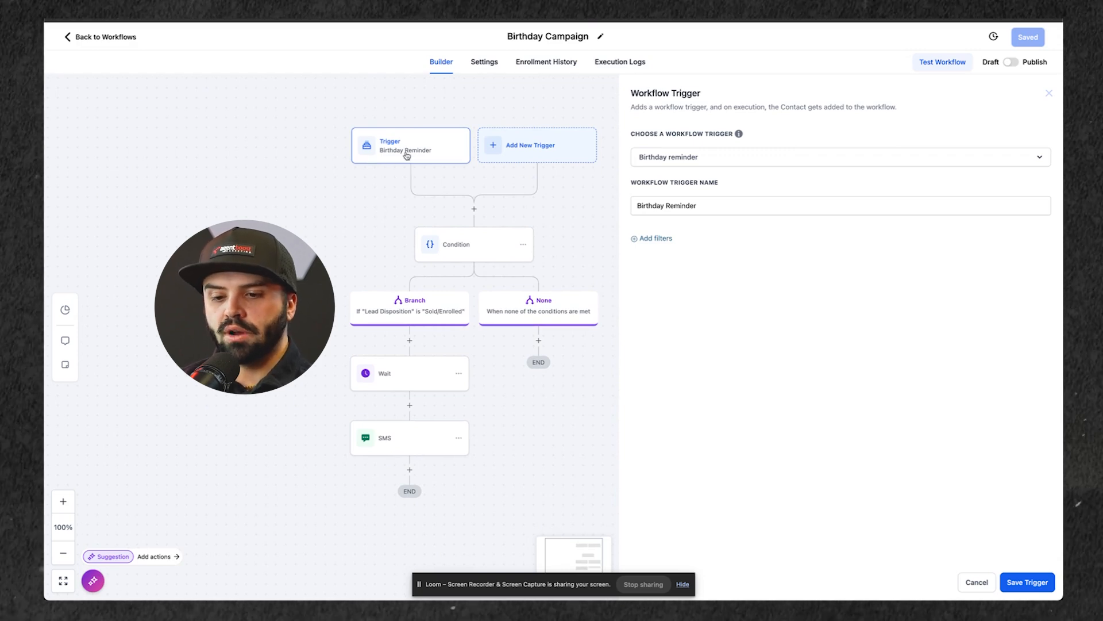
Step: Review the Birthday Campaign's Condition branch rules and the Wait action's delay and resume window
{"action": "left_click", "coordinate": [463, 247]}
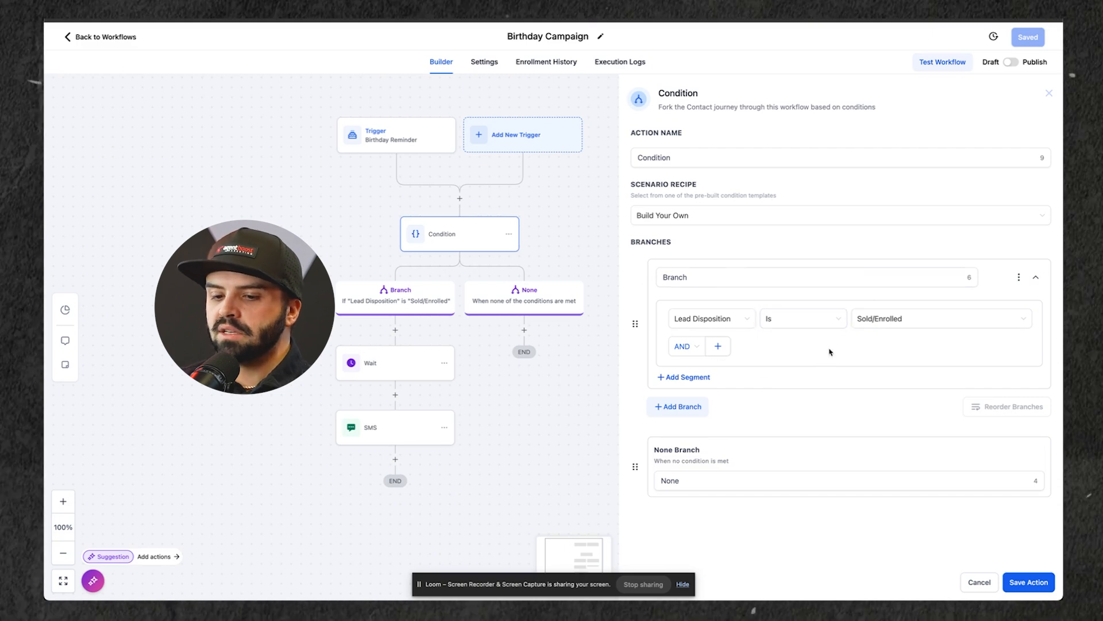
{"action": "left_click", "coordinate": [397, 365]}
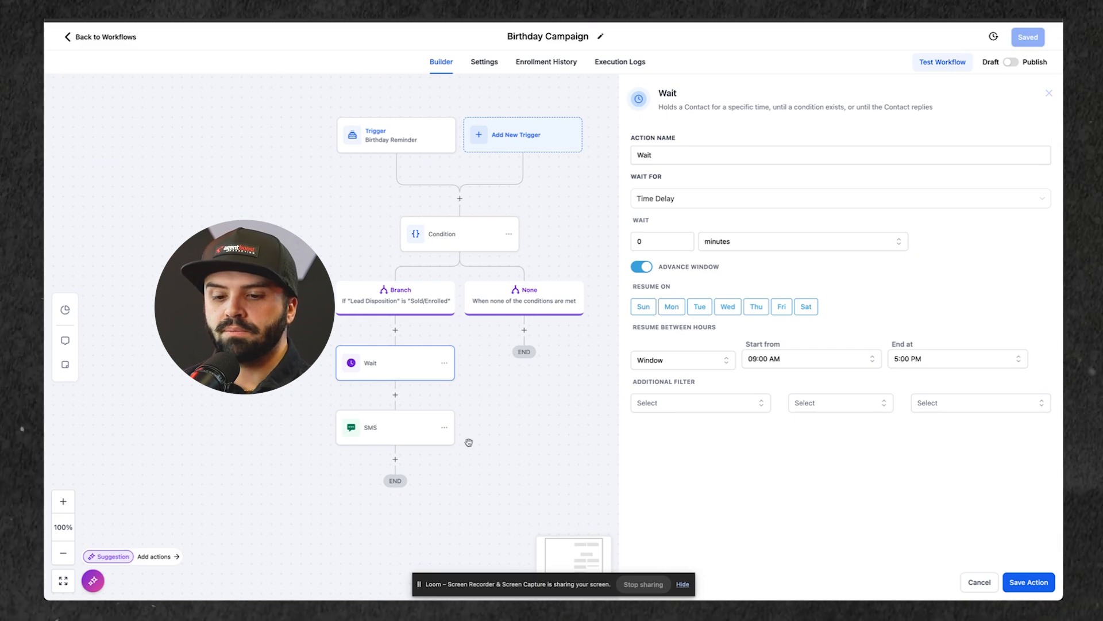
Step: Examine the birthday SMS message, highlighting its full text, the contact first name and user name fields, and the "your Medicare agent" sign-off
{"action": "left_click", "coordinate": [382, 429]}
{"action": "left_click_drag", "start_coordinate": [520, 424], "coordinate": [551, 432]}
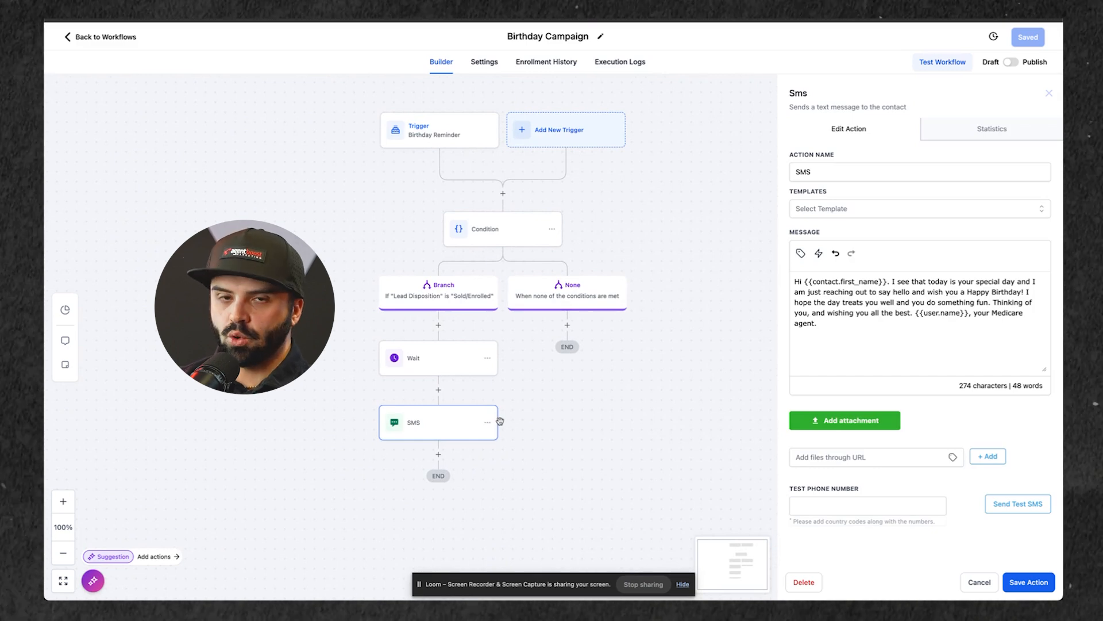
{"action": "left_click_drag", "start_coordinate": [853, 326], "coordinate": [740, 240]}
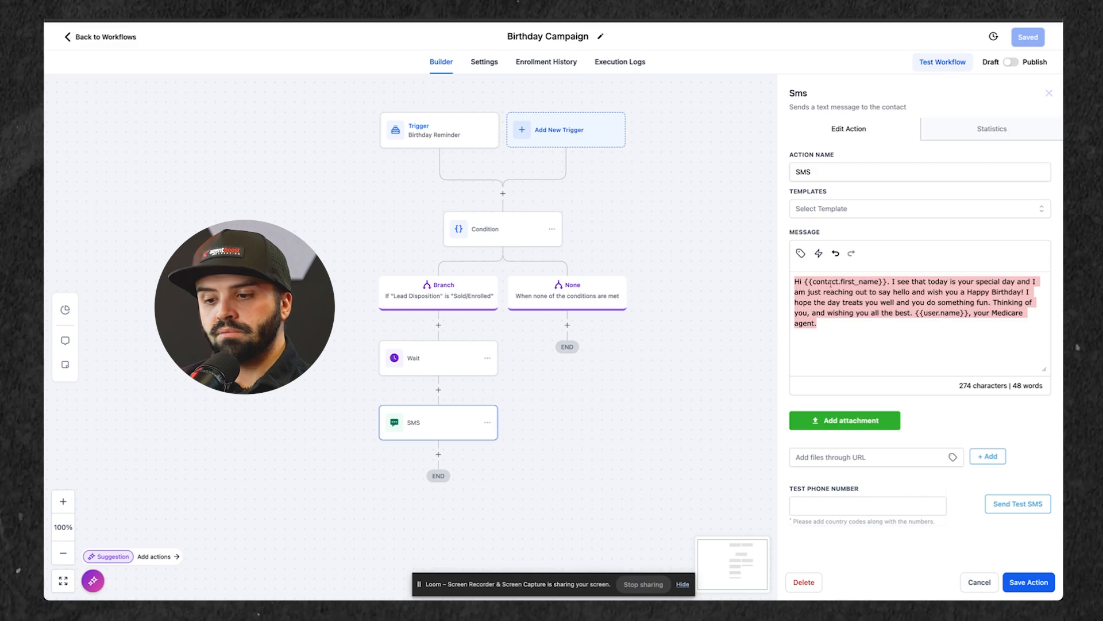
{"action": "left_click", "coordinate": [810, 282]}
{"action": "left_click_drag", "start_coordinate": [809, 282], "coordinate": [880, 282]}
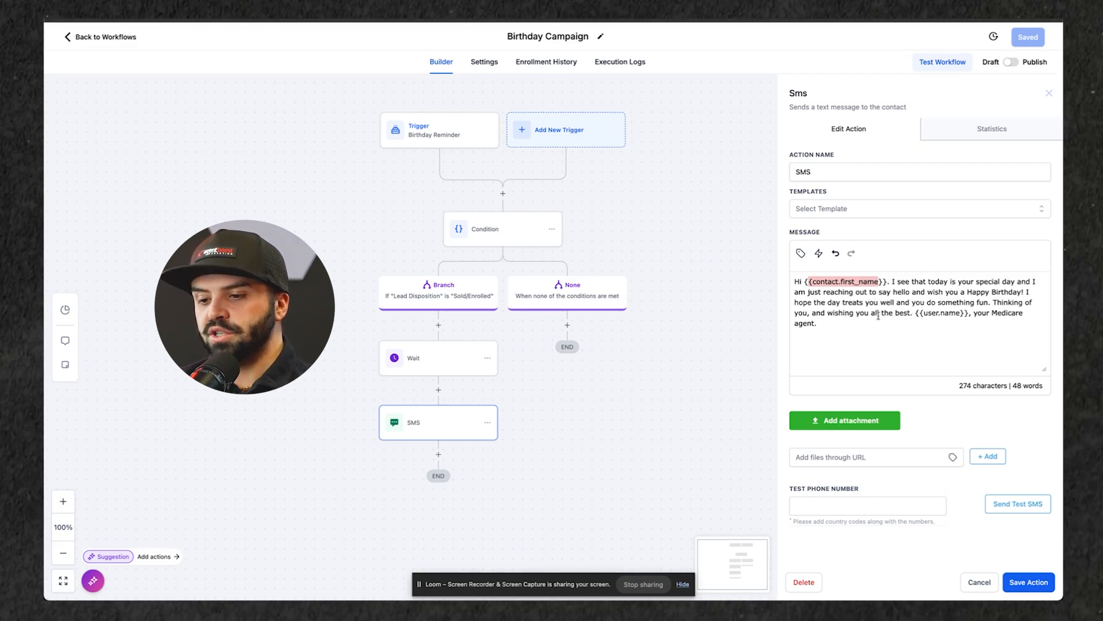
{"action": "left_click_drag", "start_coordinate": [965, 314], "coordinate": [904, 313]}
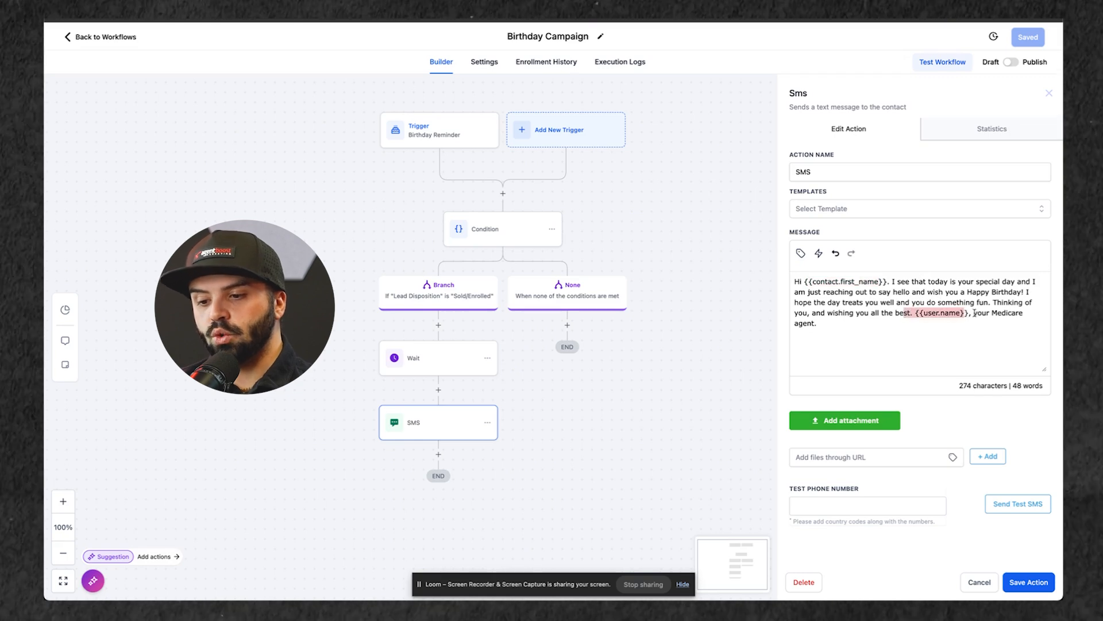
{"action": "left_click_drag", "start_coordinate": [974, 314], "coordinate": [981, 326]}
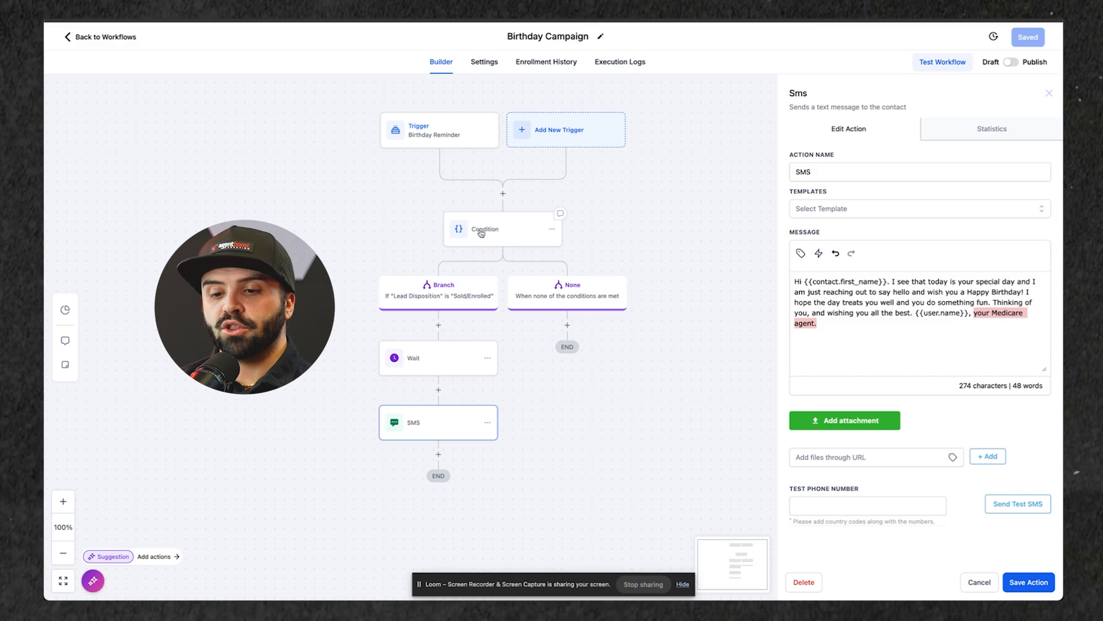
Step: Recheck the Birthday Campaign's actions in order, from the Condition through the Wait to the SMS
{"action": "left_click", "coordinate": [501, 231]}
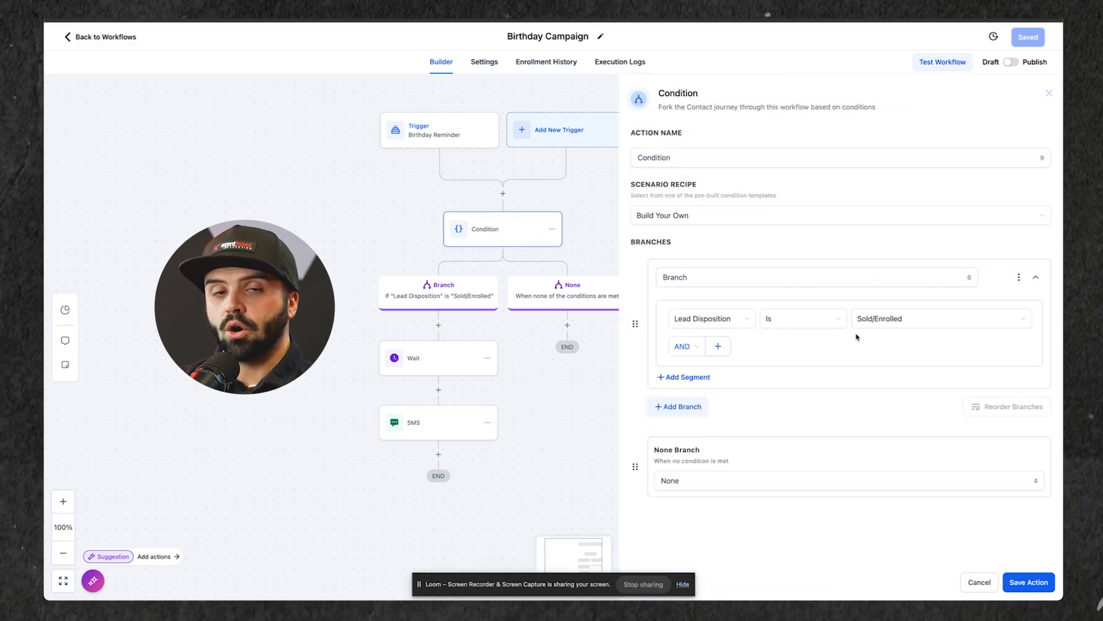
{"action": "left_click", "coordinate": [443, 361]}
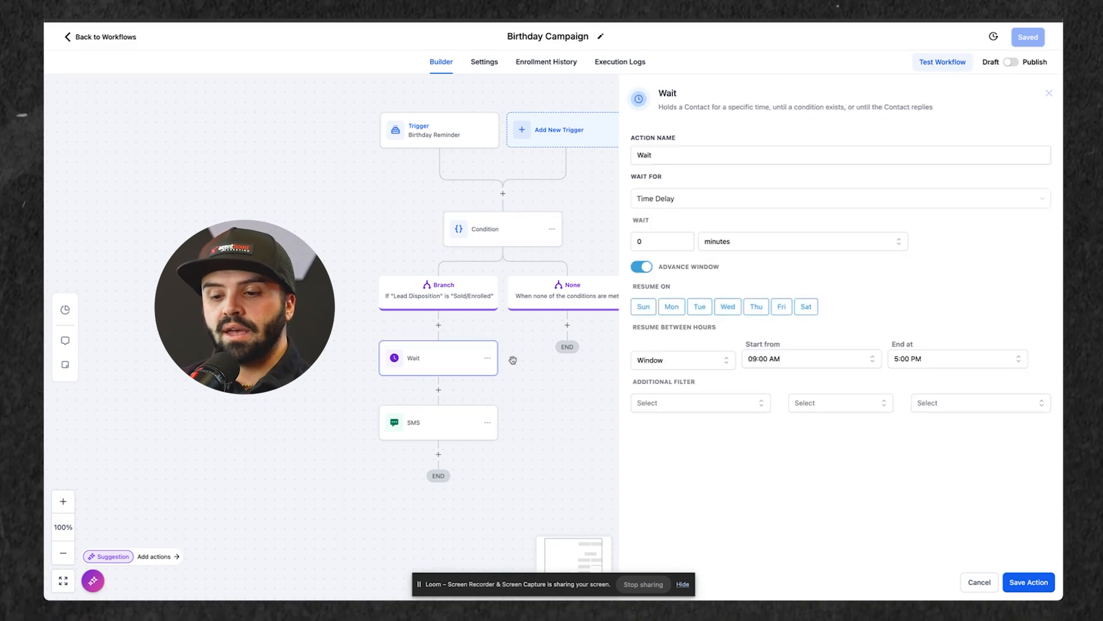
{"action": "left_click", "coordinate": [406, 426]}
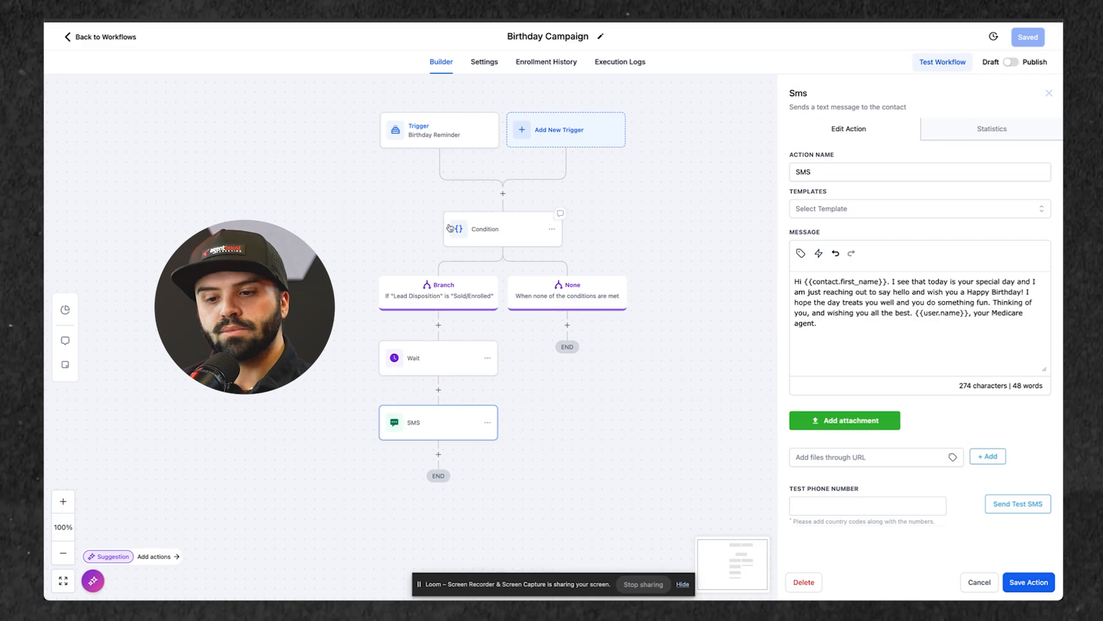
Step: Return to the workflow list, open 3 Days Post Enrollment Text and review its Opportunity Status Changed trigger
{"action": "left_click", "coordinate": [103, 40]}
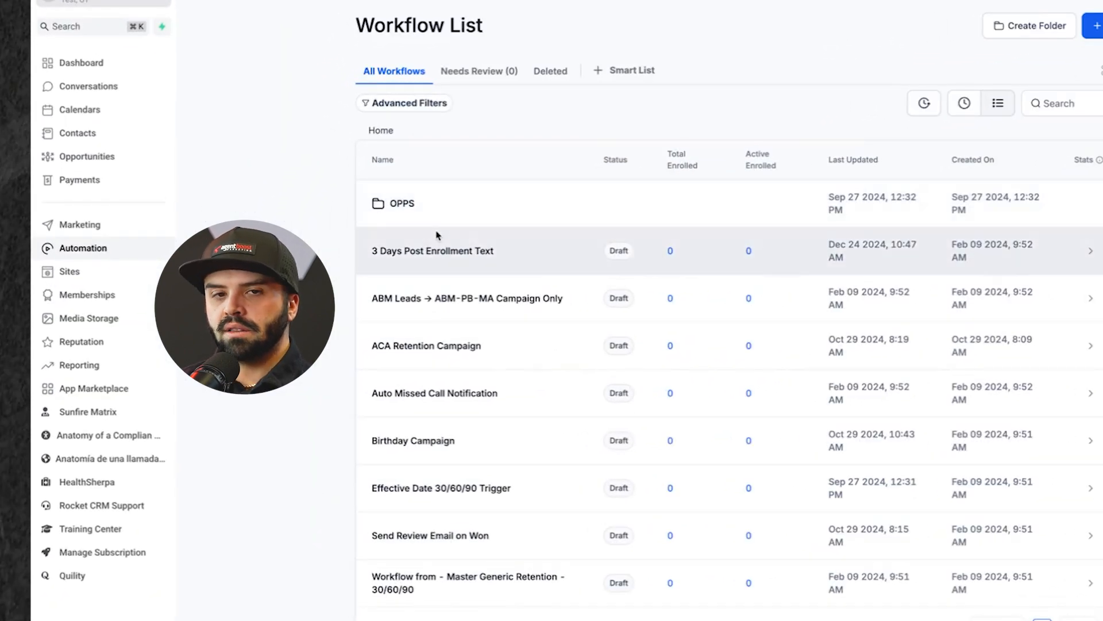
{"action": "left_click", "coordinate": [414, 258]}
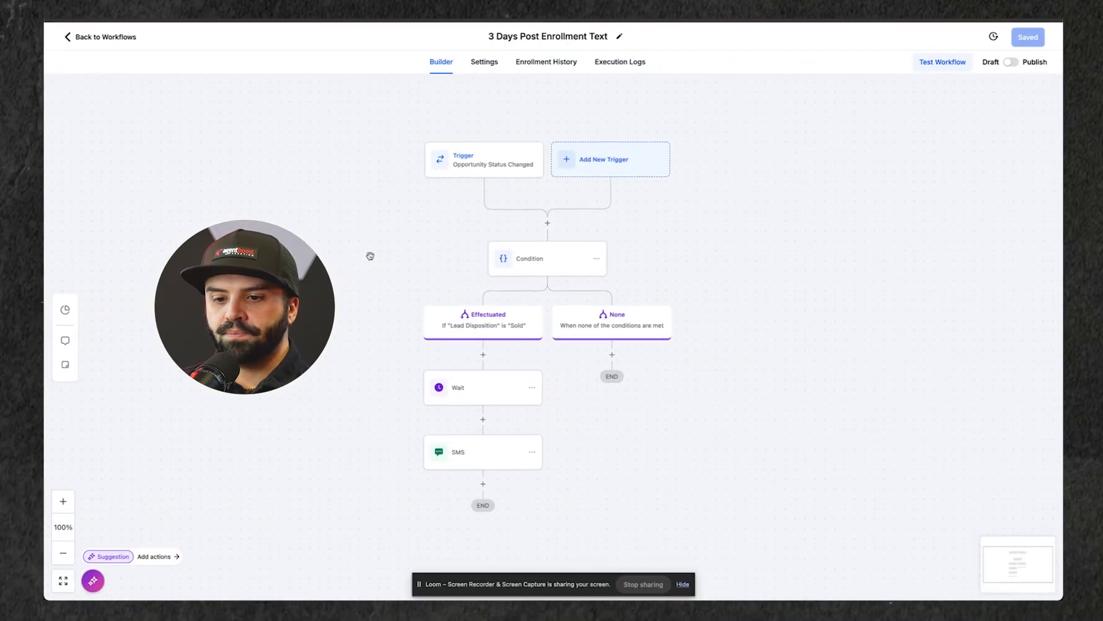
{"action": "left_click", "coordinate": [494, 168]}
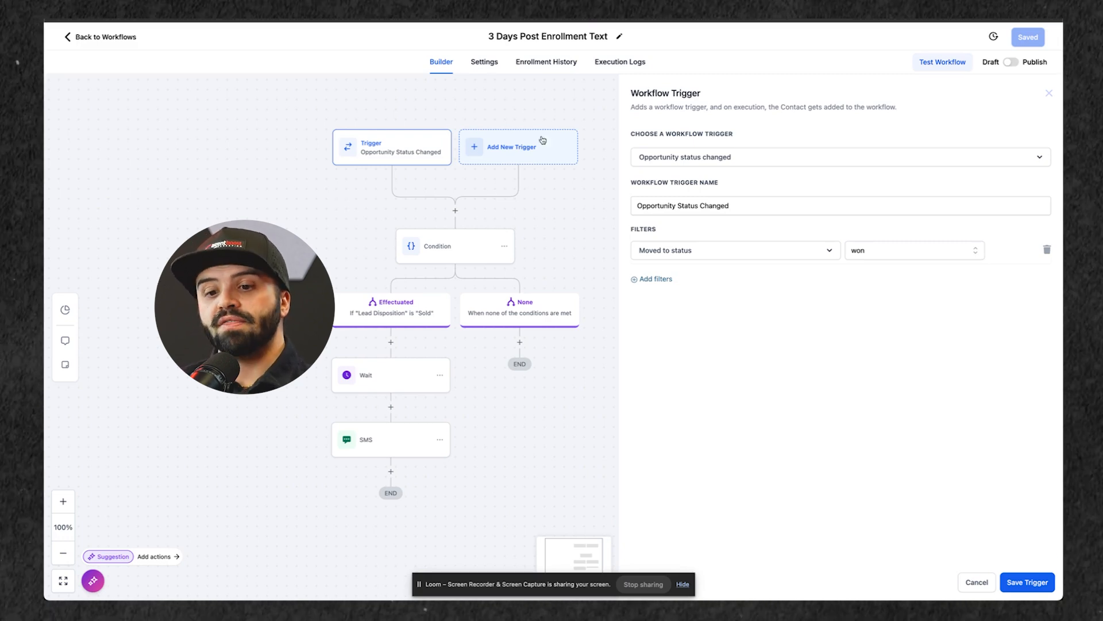
{"action": "left_click_drag", "start_coordinate": [545, 222], "coordinate": [557, 209]}
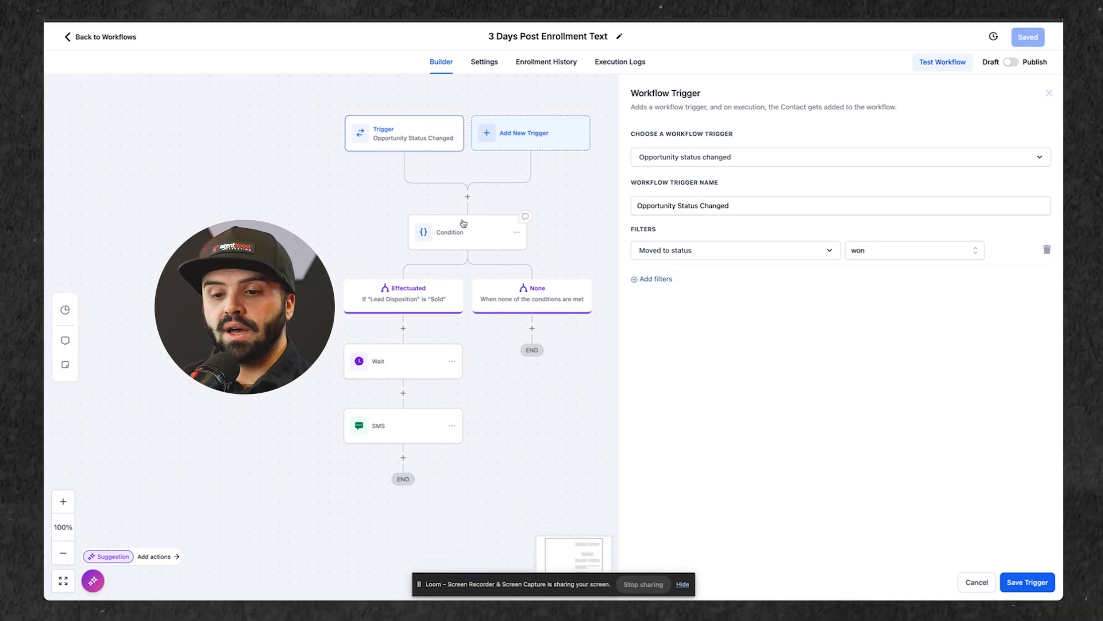
Step: Review the post-enrollment workflow's Lead Disposition condition and its Wait action's delay, resume days and hours
{"action": "left_click", "coordinate": [463, 226]}
{"action": "left_click", "coordinate": [713, 282]}
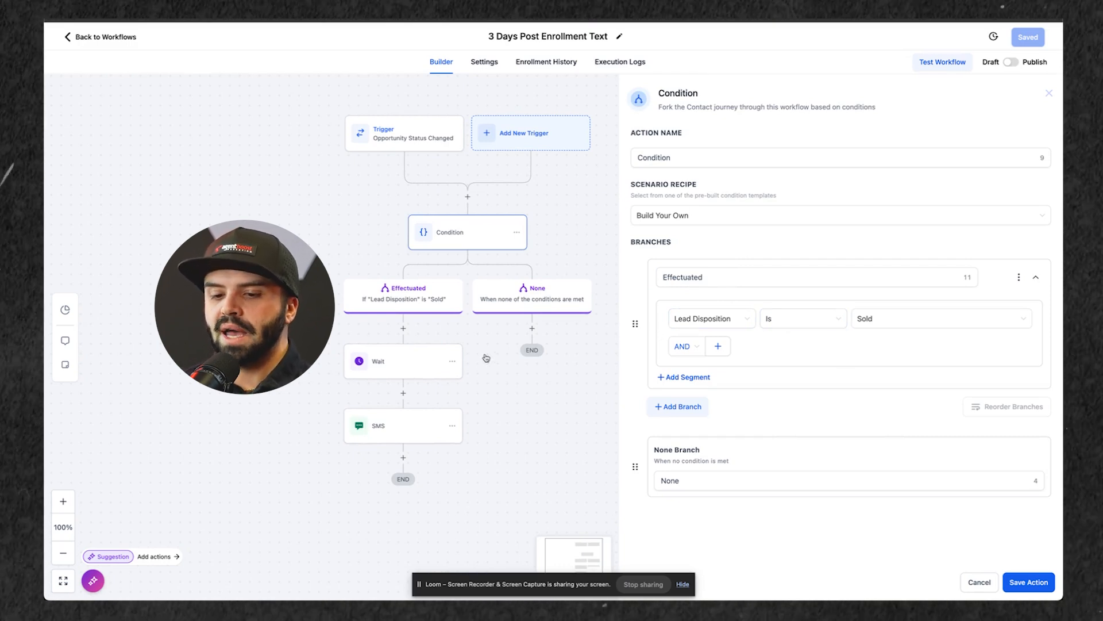
{"action": "left_click", "coordinate": [407, 362]}
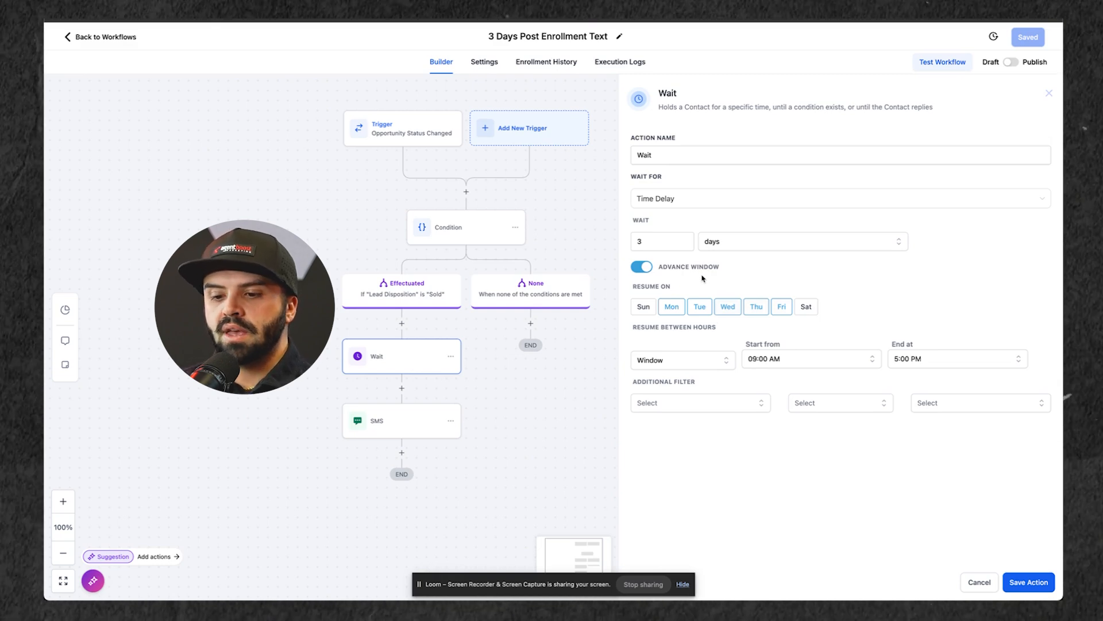
{"action": "left_click", "coordinate": [368, 429]}
{"action": "left_click", "coordinate": [469, 242]}
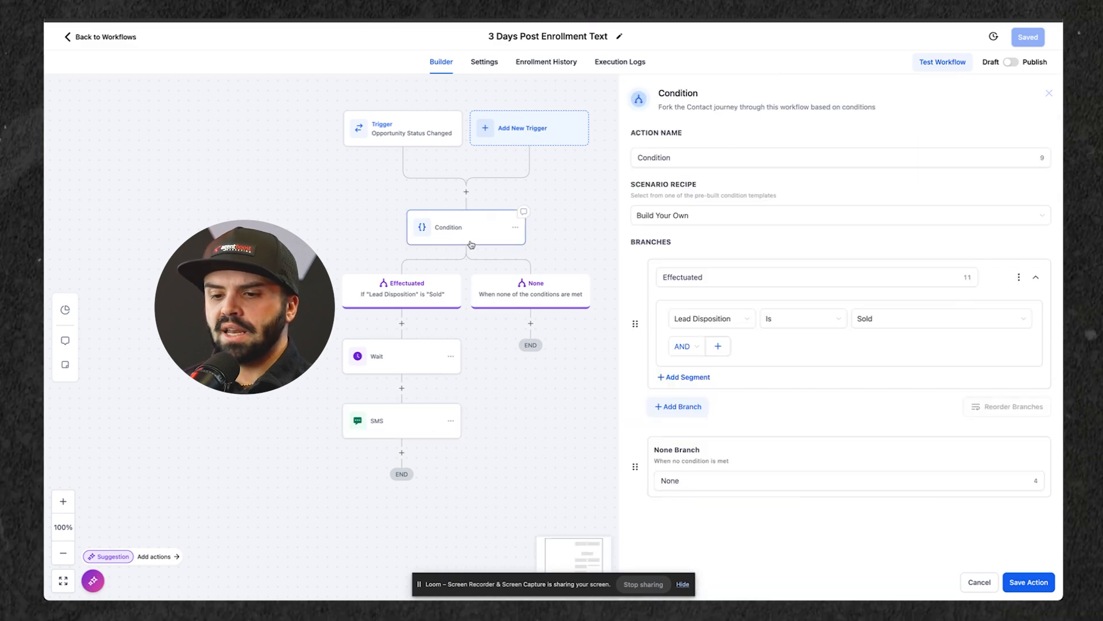
{"action": "left_click", "coordinate": [397, 355]}
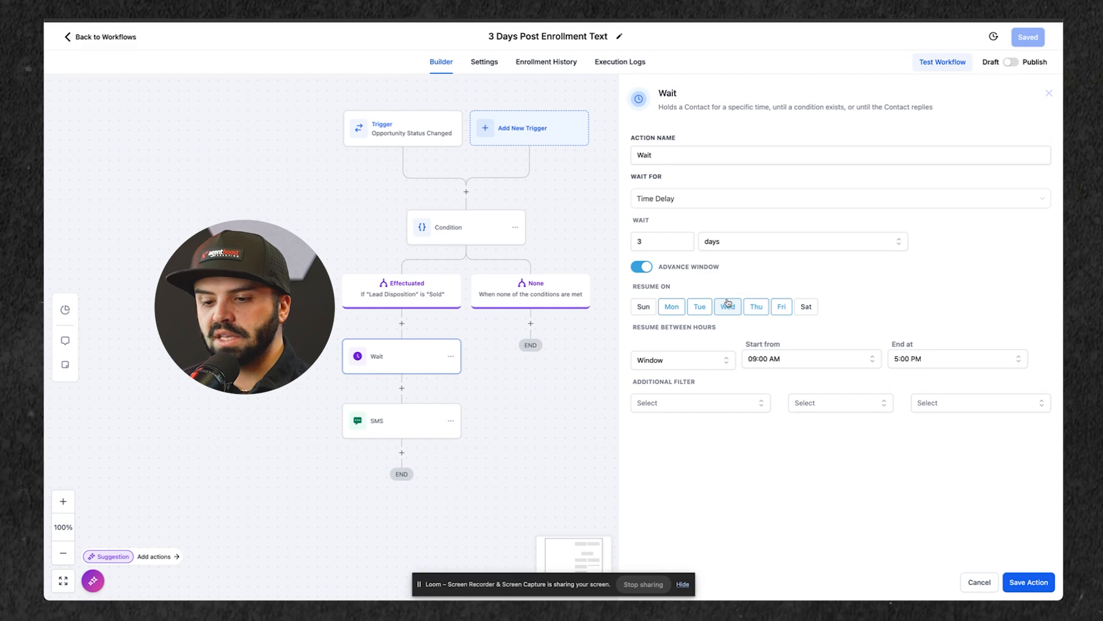
Step: Examine the post-enrollment SMS message, highlighting the user name field, the contact carrier field and the whole text
{"action": "left_click", "coordinate": [377, 422]}
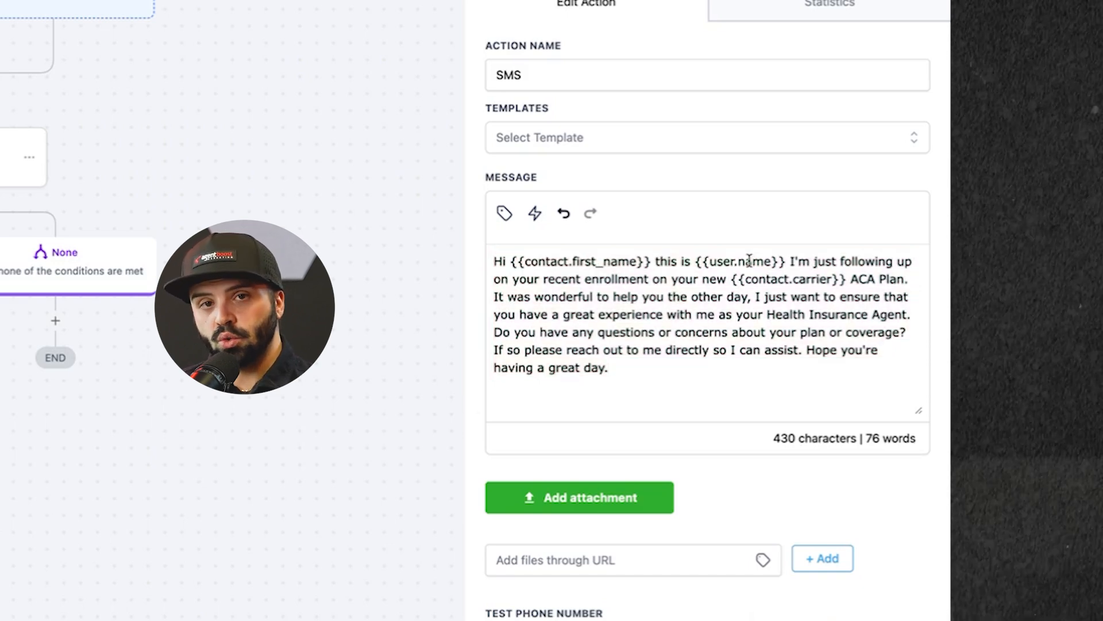
{"action": "left_click_drag", "start_coordinate": [702, 264], "coordinate": [783, 260]}
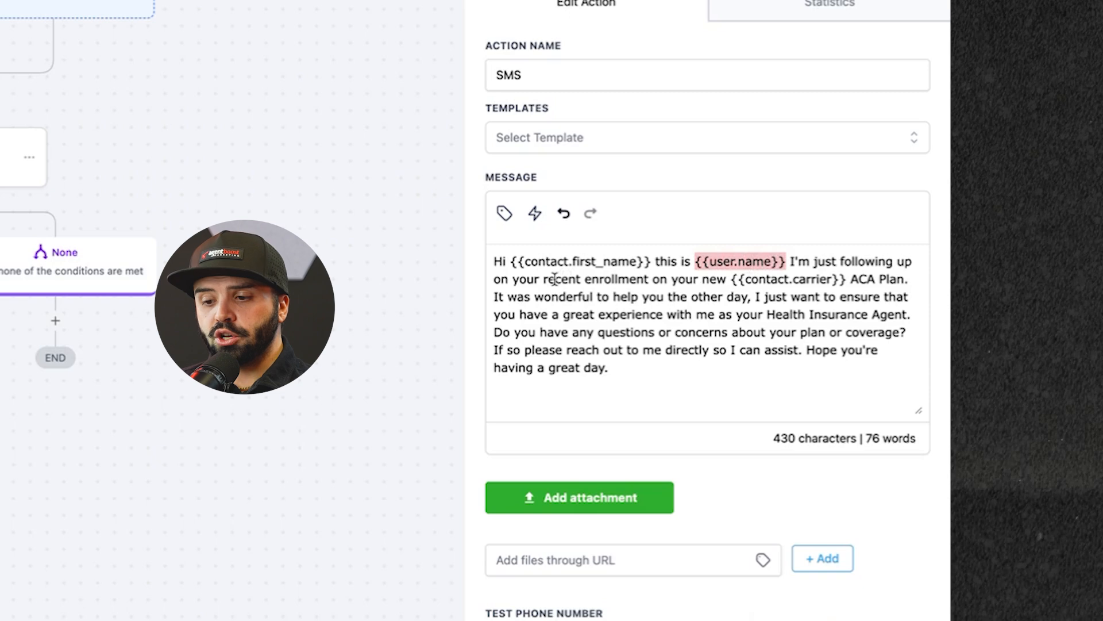
{"action": "left_click_drag", "start_coordinate": [737, 280], "coordinate": [848, 278]}
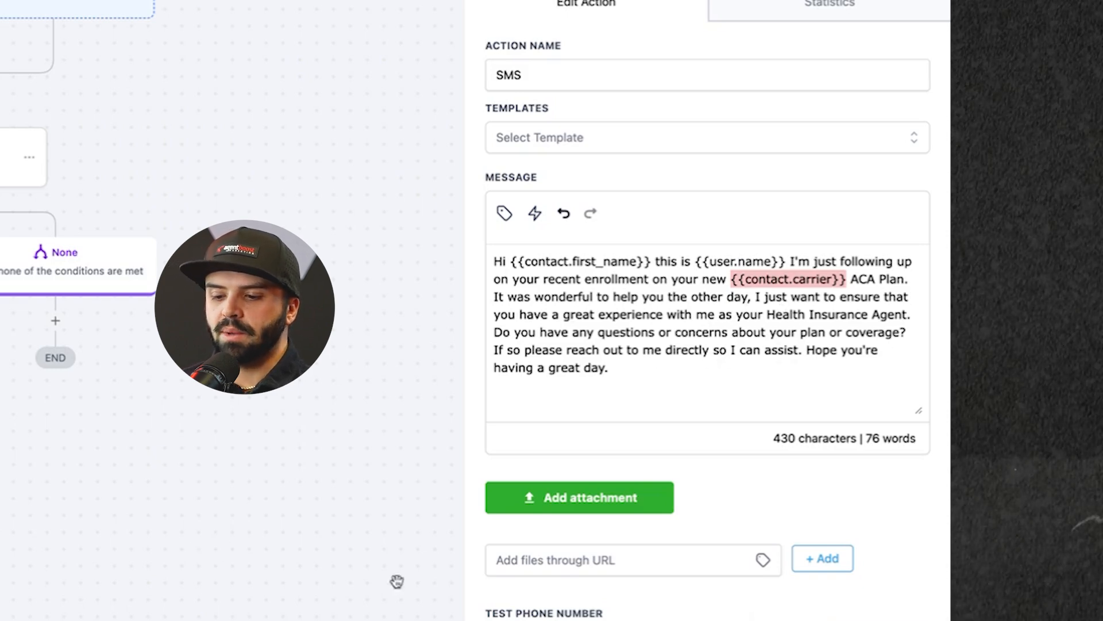
{"action": "left_click_drag", "start_coordinate": [609, 369], "coordinate": [495, 261]}
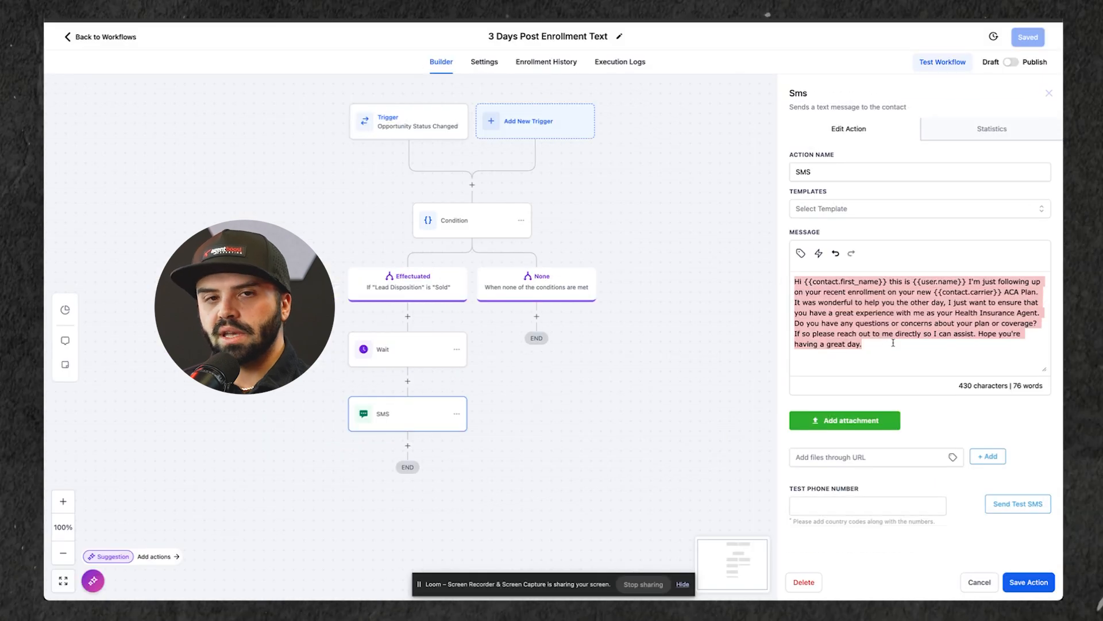
Step: Save the SMS action and the 3 Days Post Enrollment Text workflow
{"action": "left_click", "coordinate": [893, 343]}
{"action": "left_click", "coordinate": [1026, 583]}
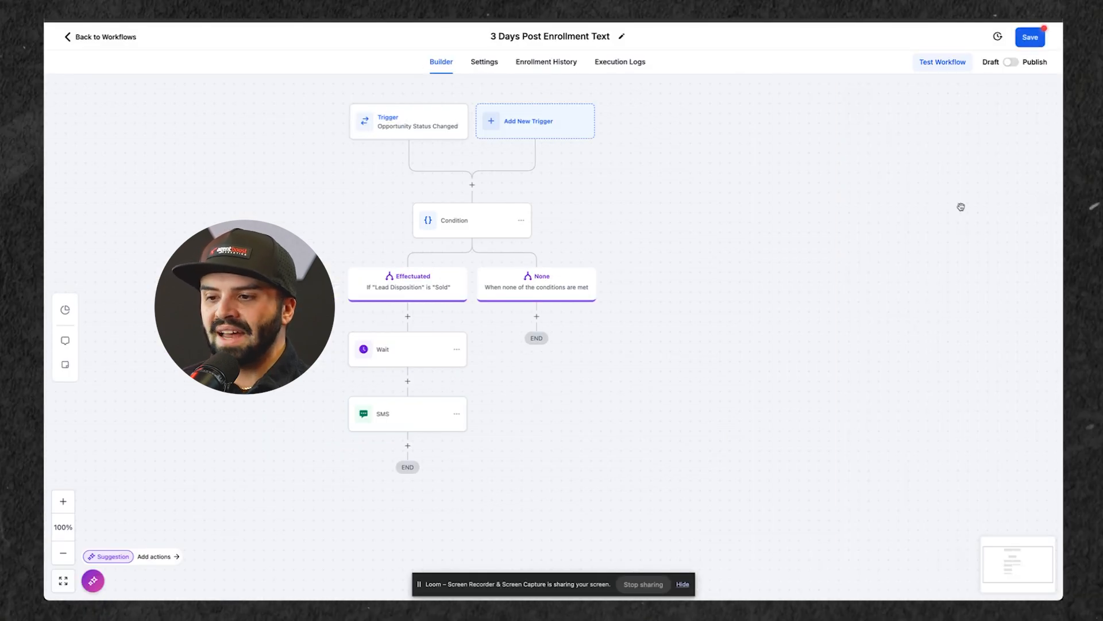
{"action": "left_click", "coordinate": [1028, 37]}
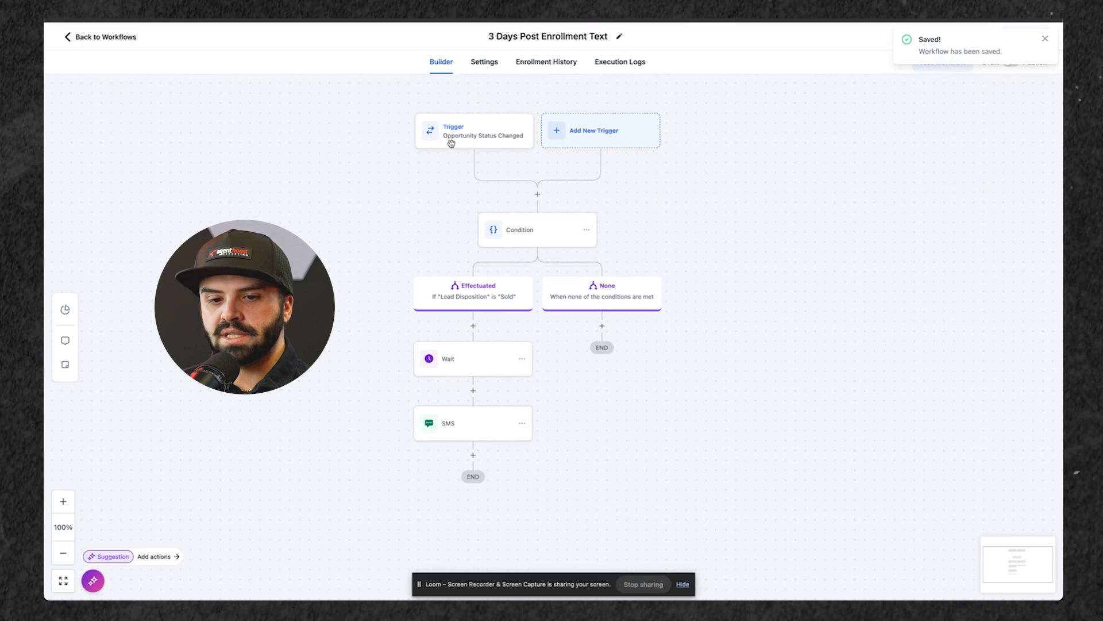
Step: Open the Effective Date 30/60/90 Trigger workflow from the workflow list and save its Custom Date Reminder trigger
{"action": "left_click", "coordinate": [94, 37]}
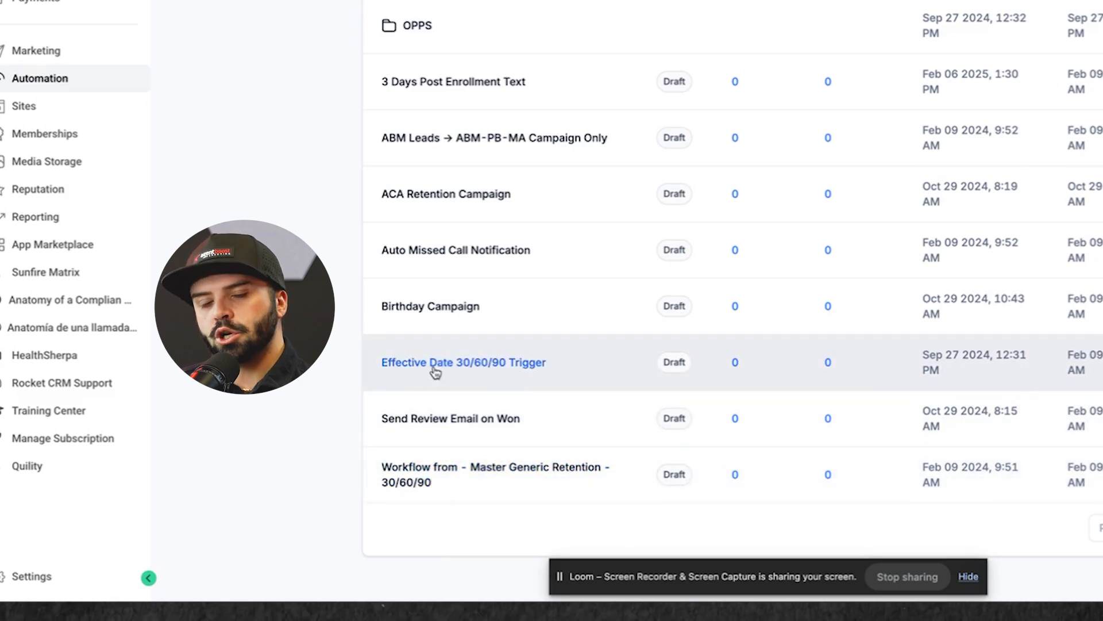
{"action": "left_click", "coordinate": [435, 373]}
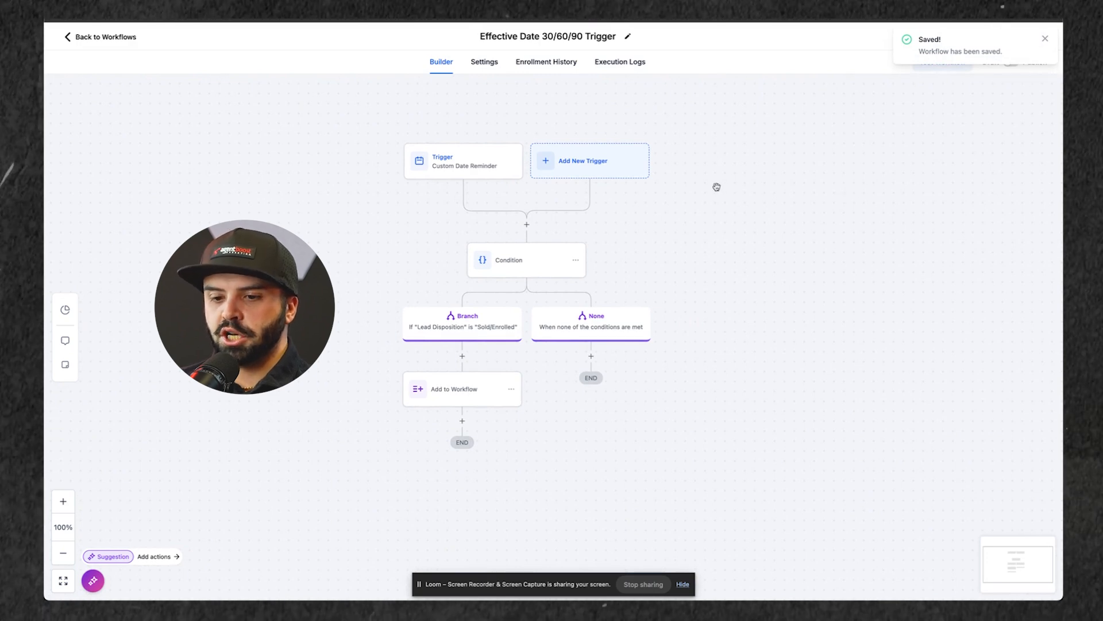
{"action": "left_click", "coordinate": [455, 169]}
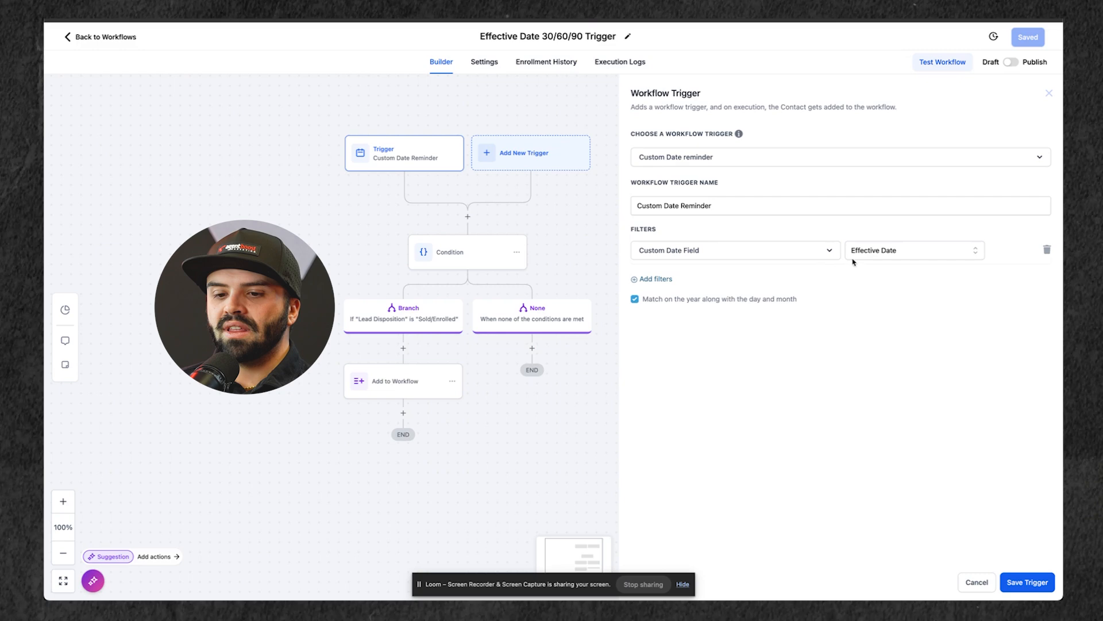
{"action": "left_click", "coordinate": [1027, 582]}
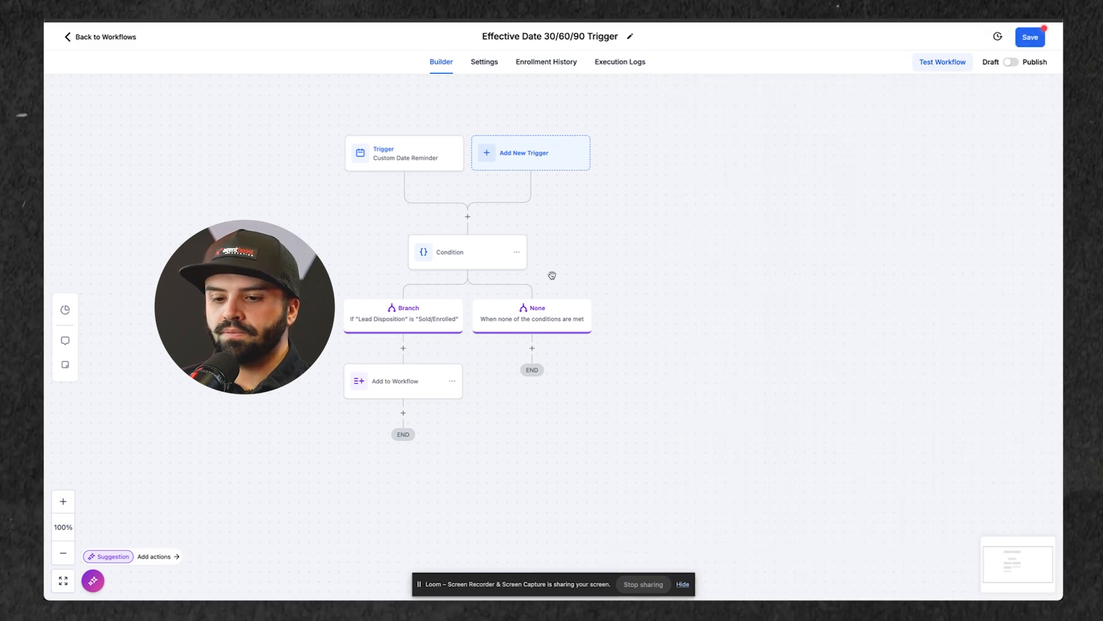
Step: Review the effective-date workflow's Condition branch rule and the target workflow of its Add to Workflow action
{"action": "left_click", "coordinate": [457, 245]}
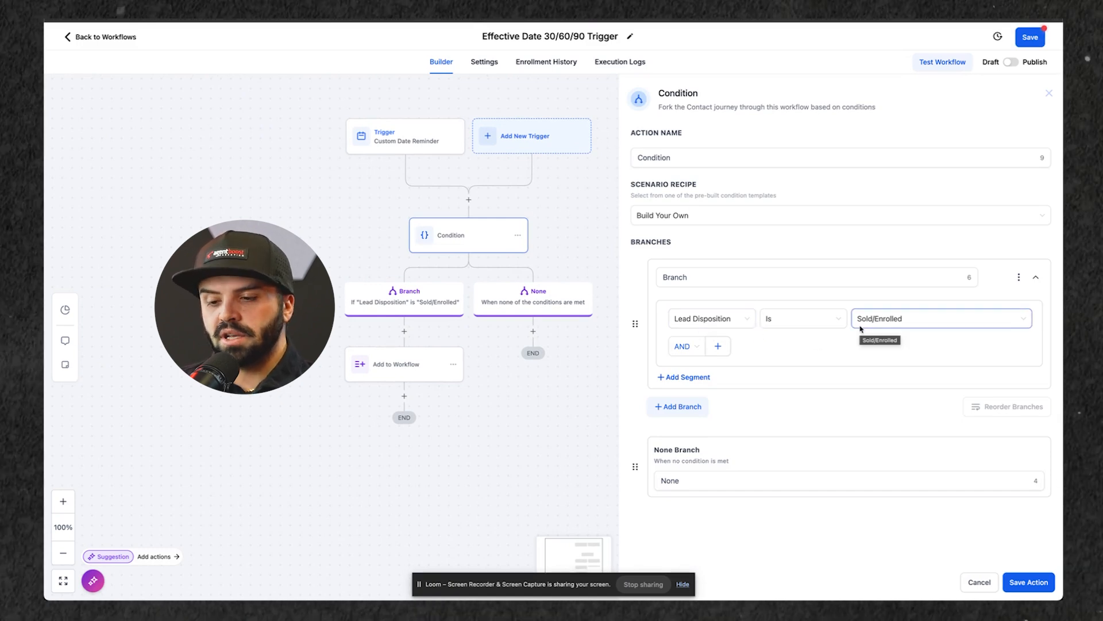
{"action": "left_click", "coordinate": [409, 372]}
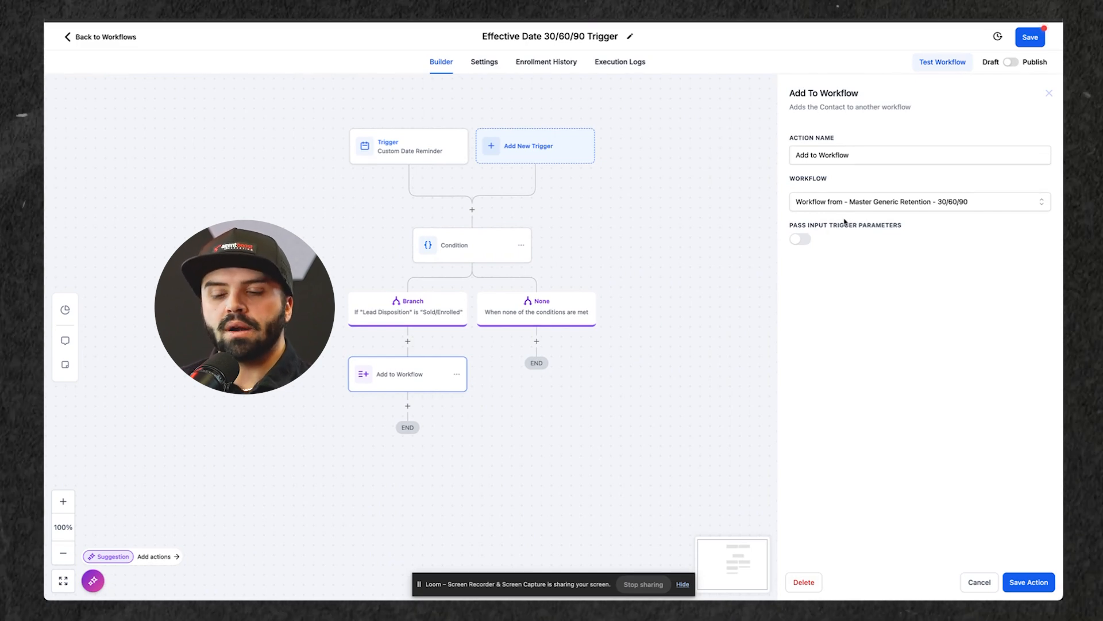
Step: Save the Effective Date 30/60/90 Trigger workflow and open the Master Generic Retention - 30/60/90 workflow from the workflow list
{"action": "left_click", "coordinate": [1031, 38]}
{"action": "left_click", "coordinate": [101, 37]}
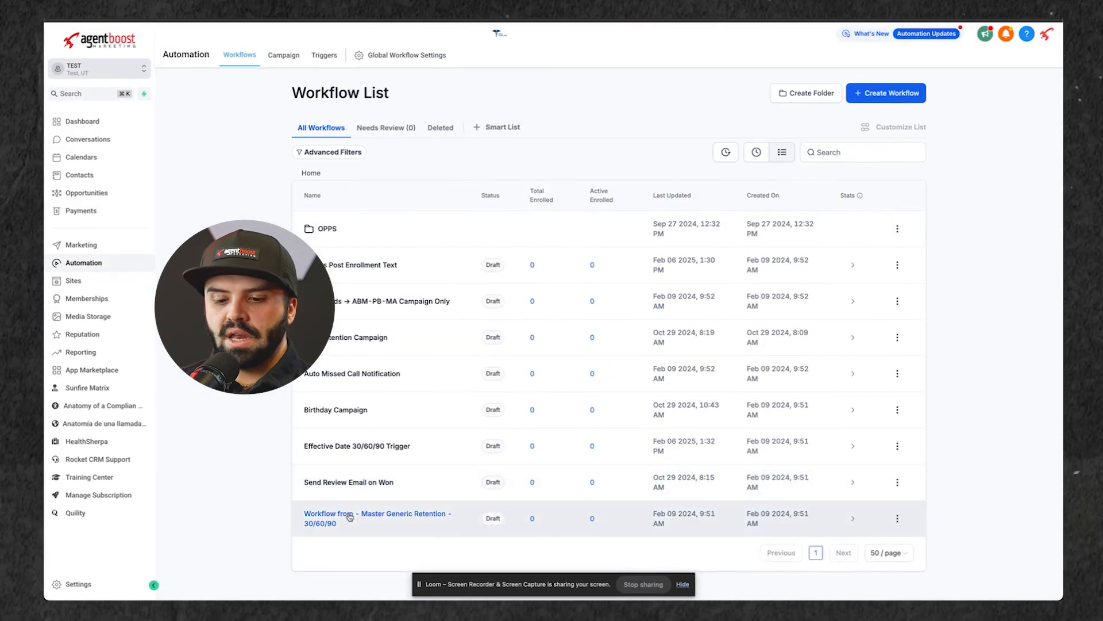
{"action": "left_click", "coordinate": [349, 517]}
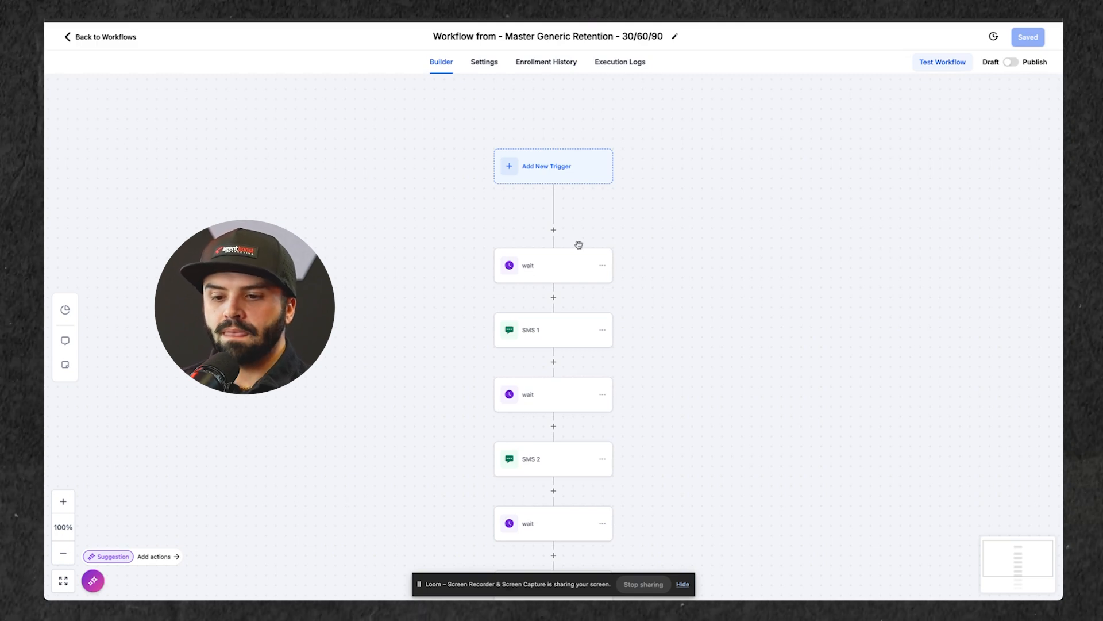
Step: Review the delay and resume window of the retention workflow's first wait, and open the SMS 1 action
{"action": "left_click", "coordinate": [528, 265]}
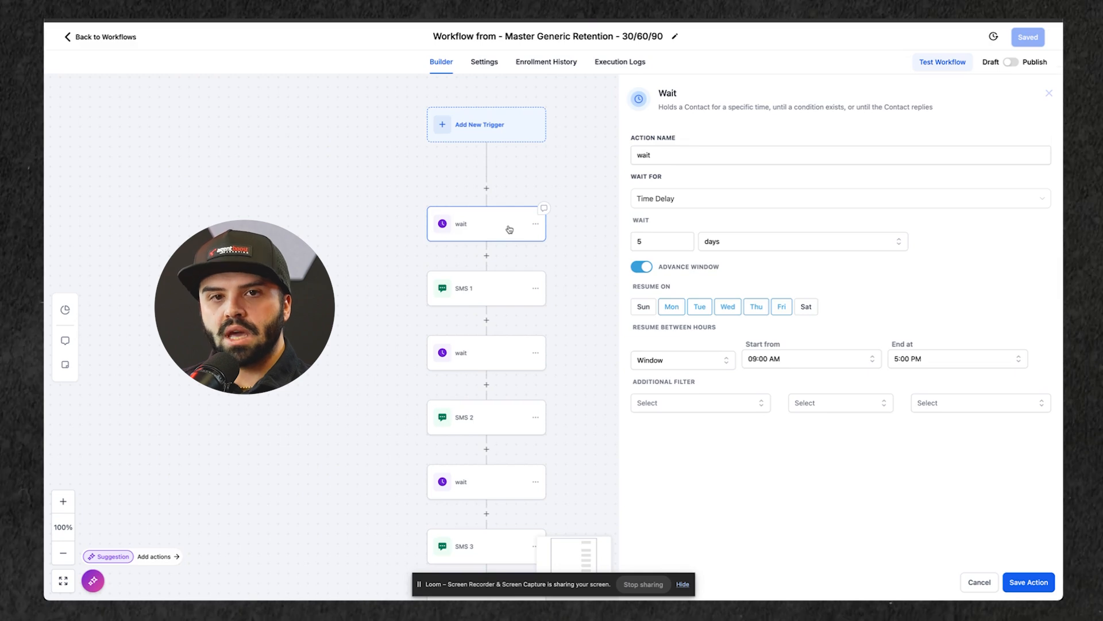
{"action": "double_click", "coordinate": [658, 242]}
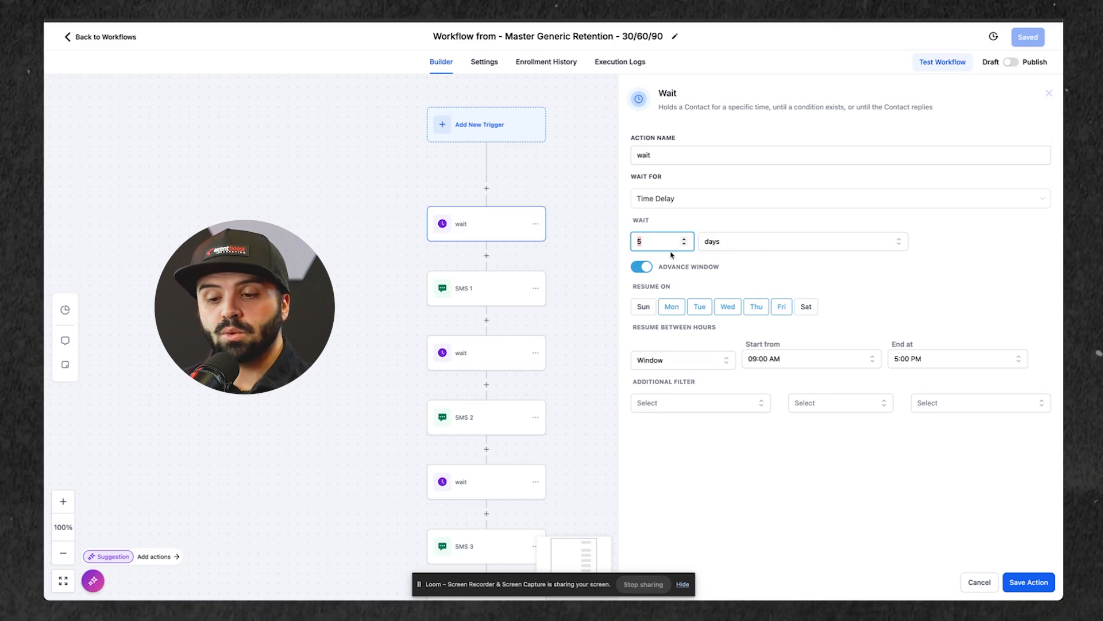
{"action": "scroll", "coordinate": [589, 277], "scroll_direction": "down", "scroll_amount": 2}
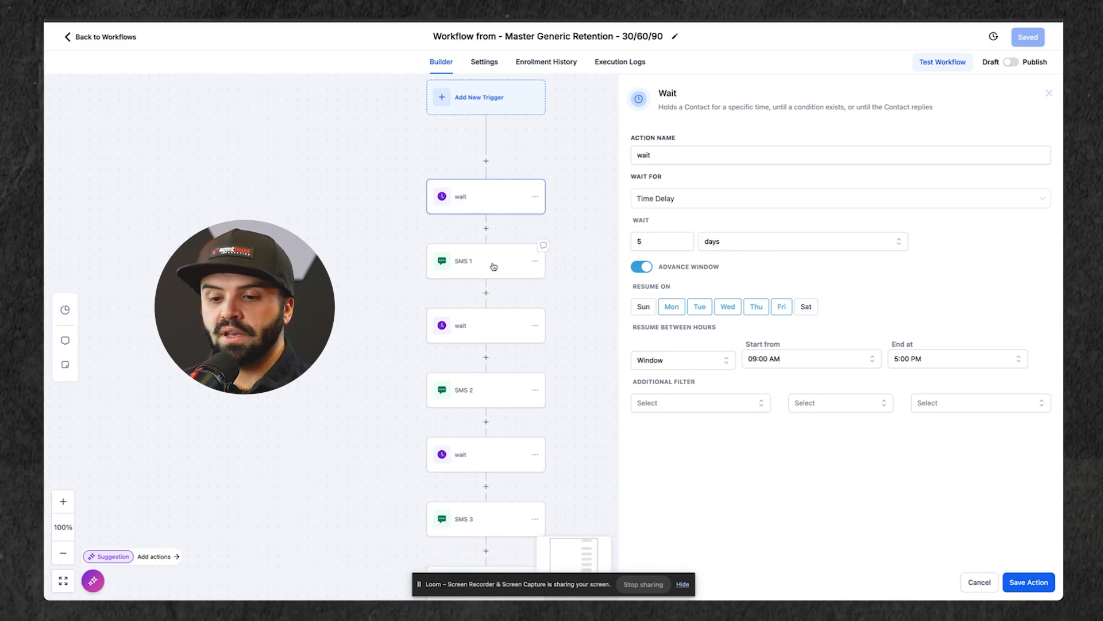
{"action": "left_click", "coordinate": [496, 267]}
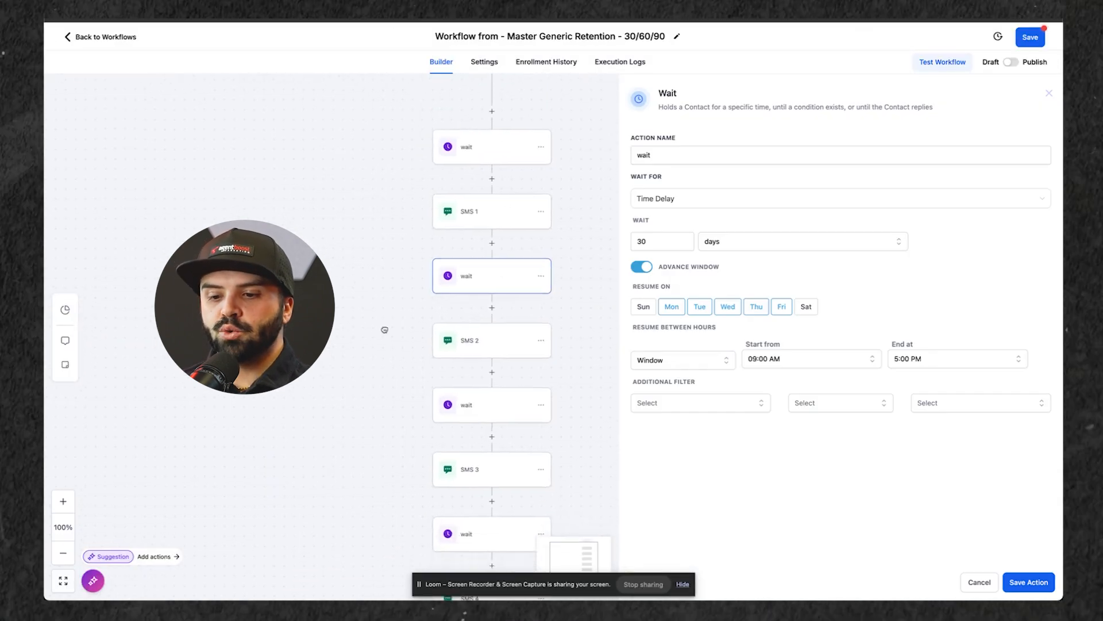
Step: Review the SMS 2 message and the settings of the wait that follows it
{"action": "left_click_drag", "start_coordinate": [385, 329], "coordinate": [386, 307]}
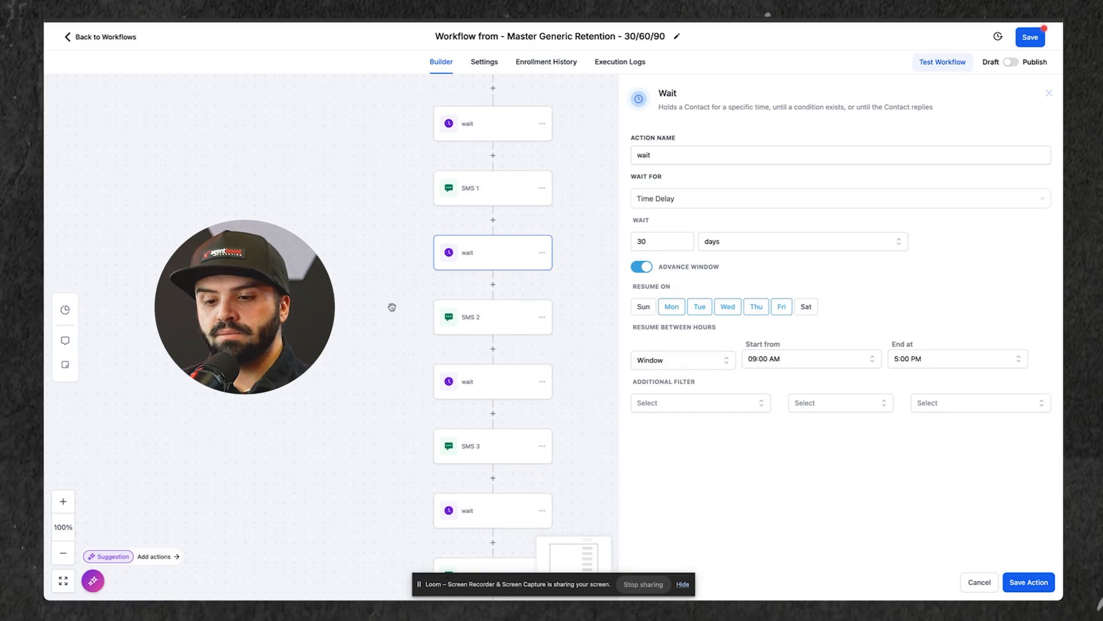
{"action": "left_click", "coordinate": [521, 318]}
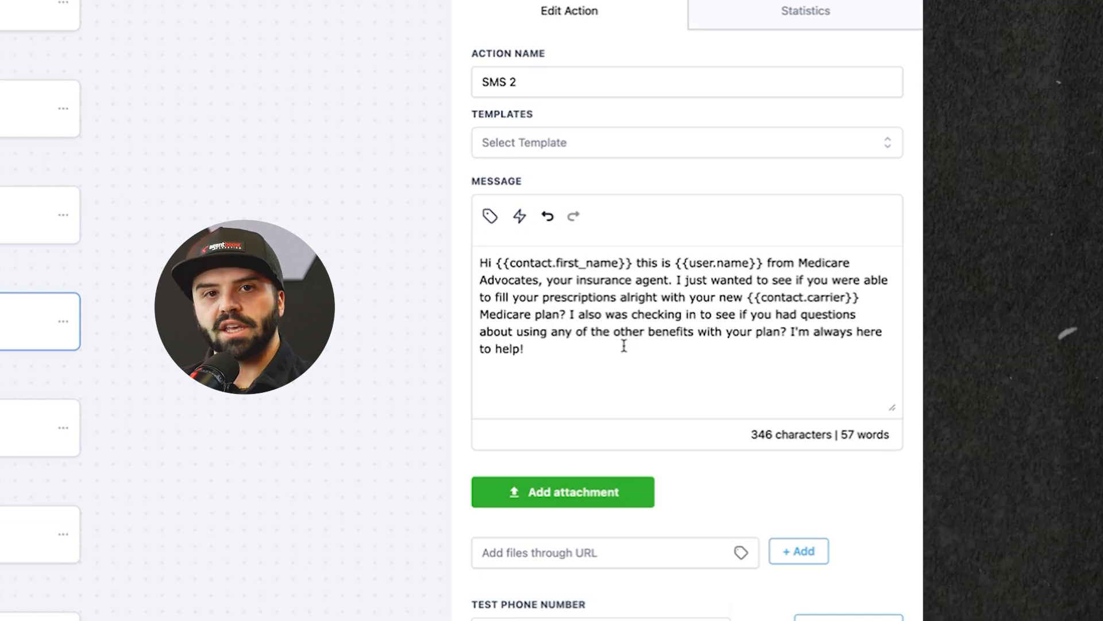
{"action": "left_click", "coordinate": [8, 325]}
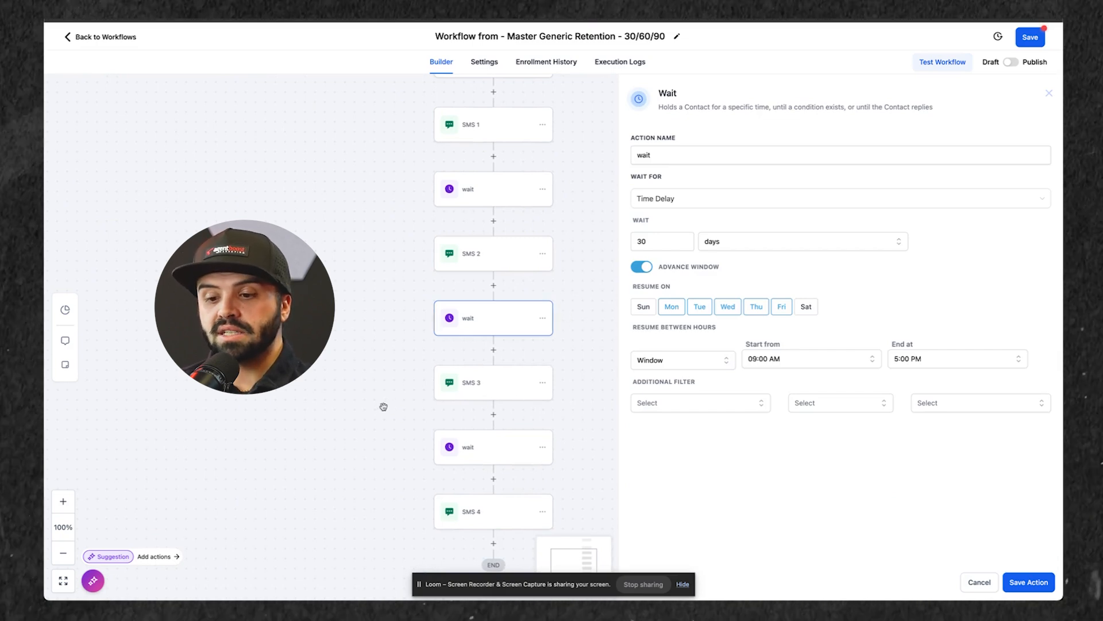
Step: Read through the SMS 3 message, highlighting its closing passage from the offer of help through the referral request
{"action": "left_click_drag", "start_coordinate": [382, 408], "coordinate": [380, 367]}
{"action": "left_click", "coordinate": [470, 342]}
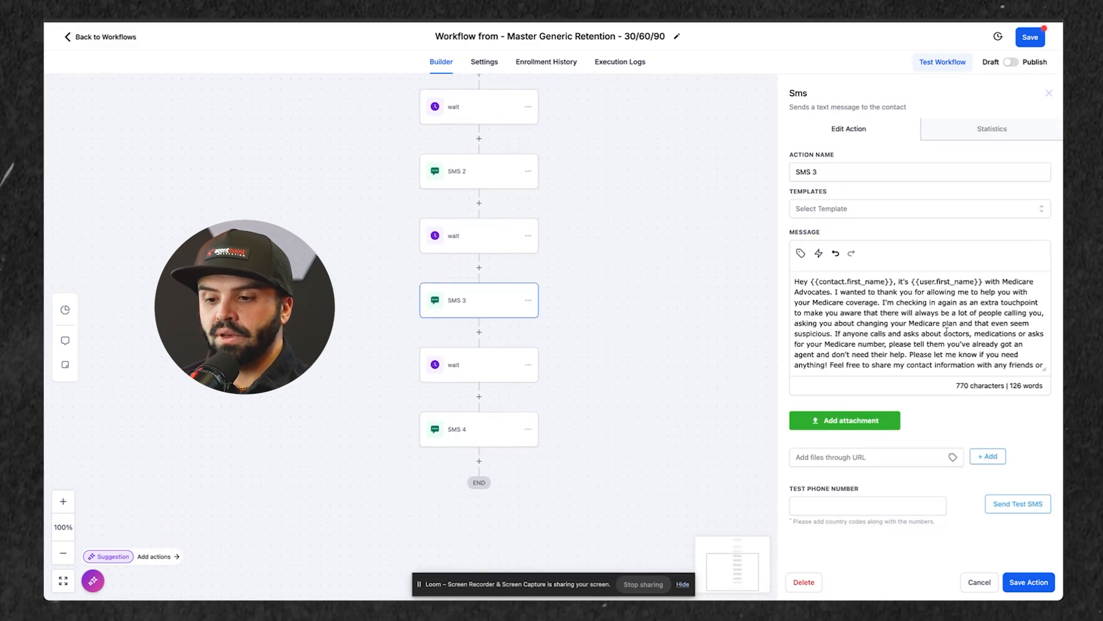
{"action": "scroll", "coordinate": [940, 332], "scroll_direction": "down", "scroll_amount": 1}
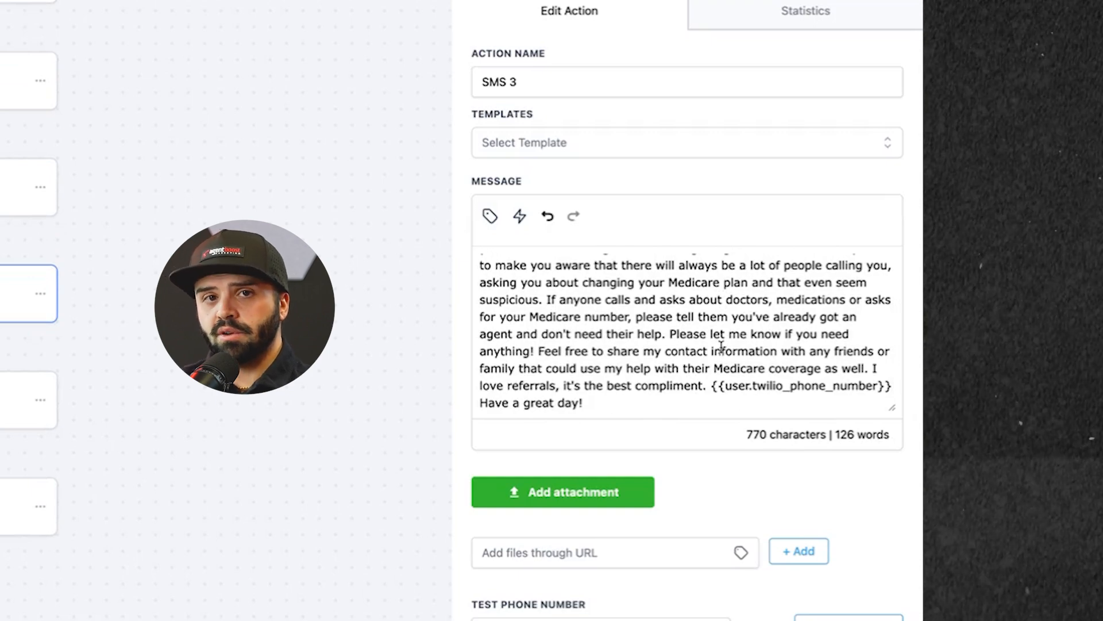
{"action": "left_click_drag", "start_coordinate": [645, 417], "coordinate": [660, 334]}
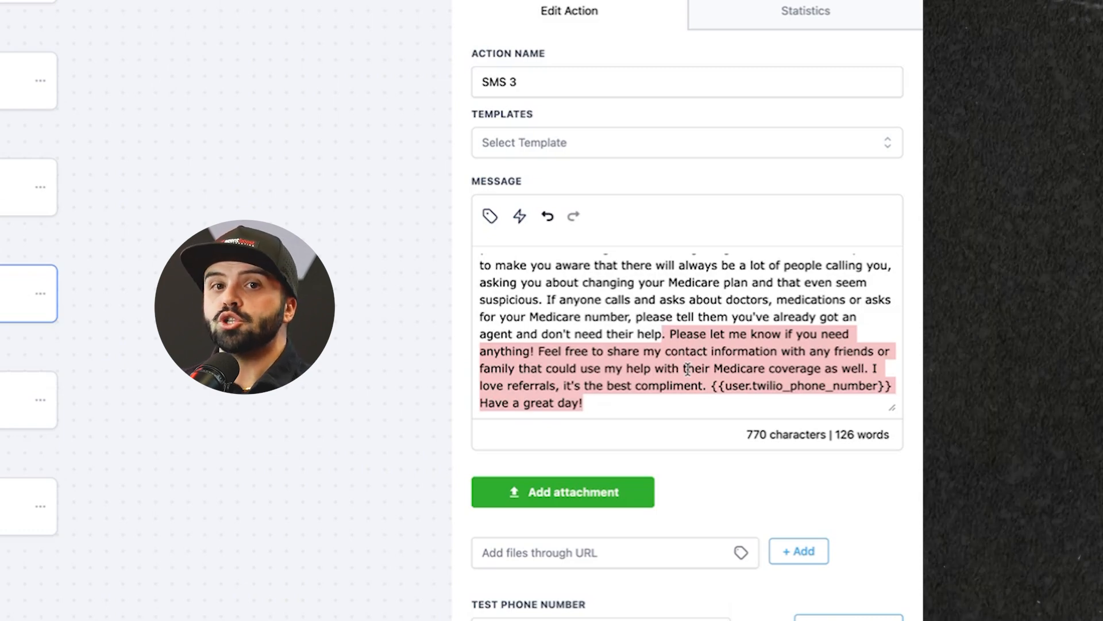
{"action": "left_click_drag", "start_coordinate": [678, 408], "coordinate": [619, 319]}
{"action": "scroll", "coordinate": [653, 336], "scroll_direction": "up", "scroll_amount": 2}
{"action": "scroll", "coordinate": [647, 302], "scroll_direction": "down", "scroll_amount": 2}
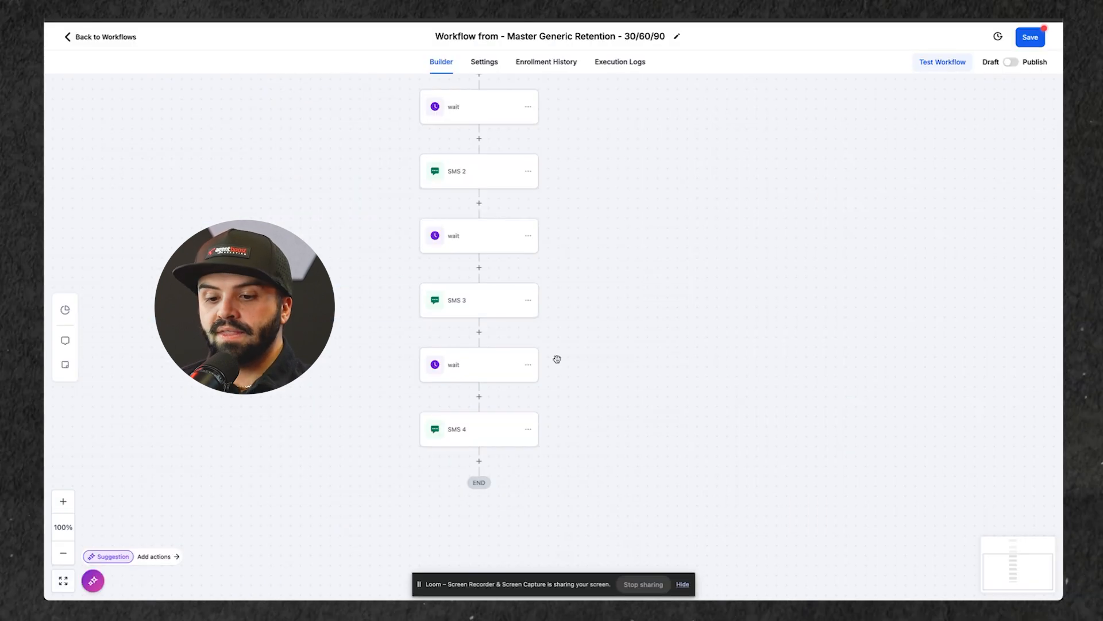
Step: Review the workflow's last wait and the SMS 4 message, and return to the workflow list
{"action": "left_click", "coordinate": [462, 358]}
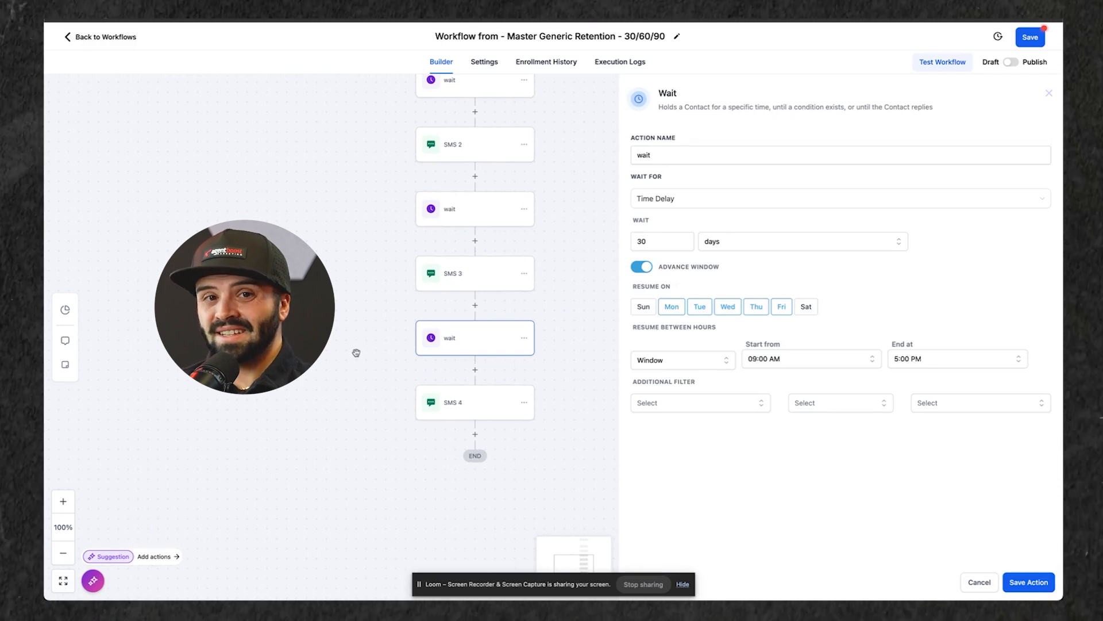
{"action": "left_click", "coordinate": [496, 412]}
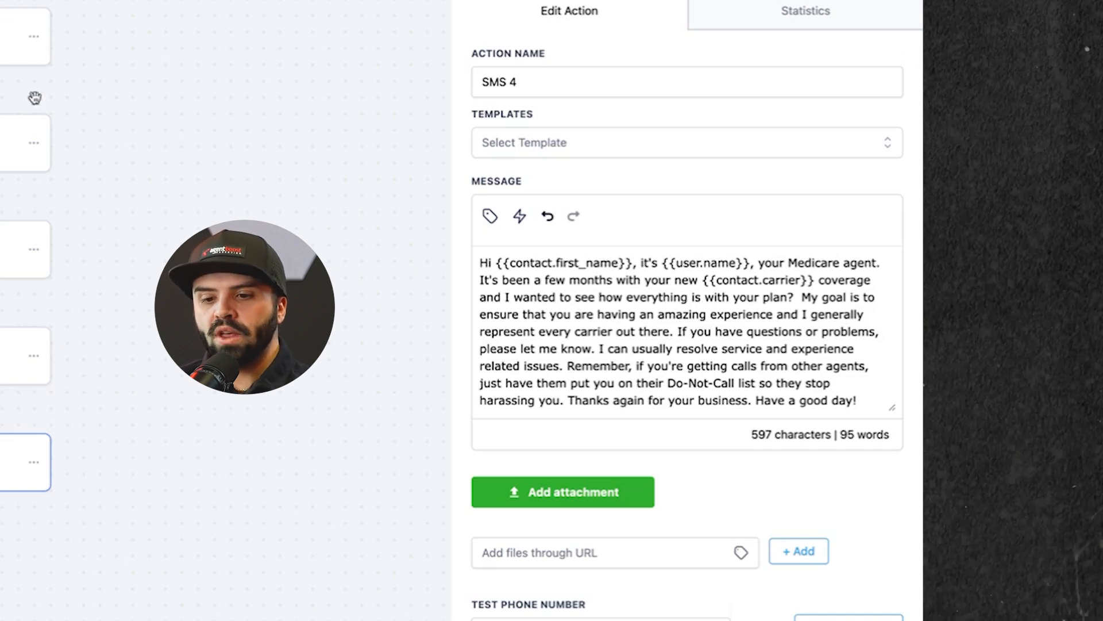
{"action": "left_click_drag", "start_coordinate": [132, 154], "coordinate": [179, 246]}
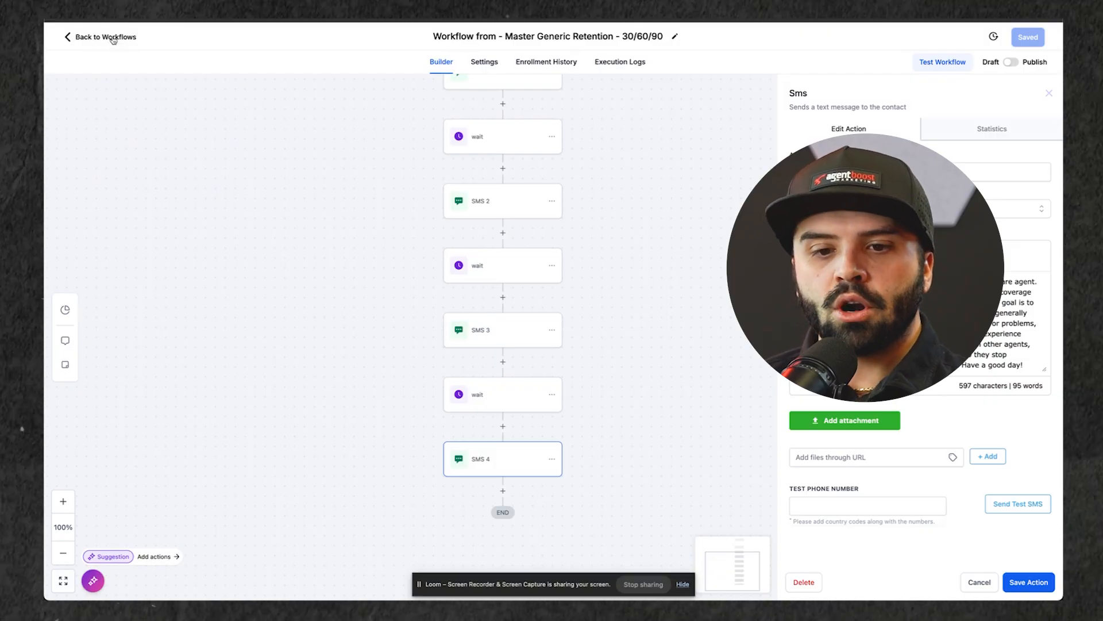
{"action": "left_click", "coordinate": [112, 38]}
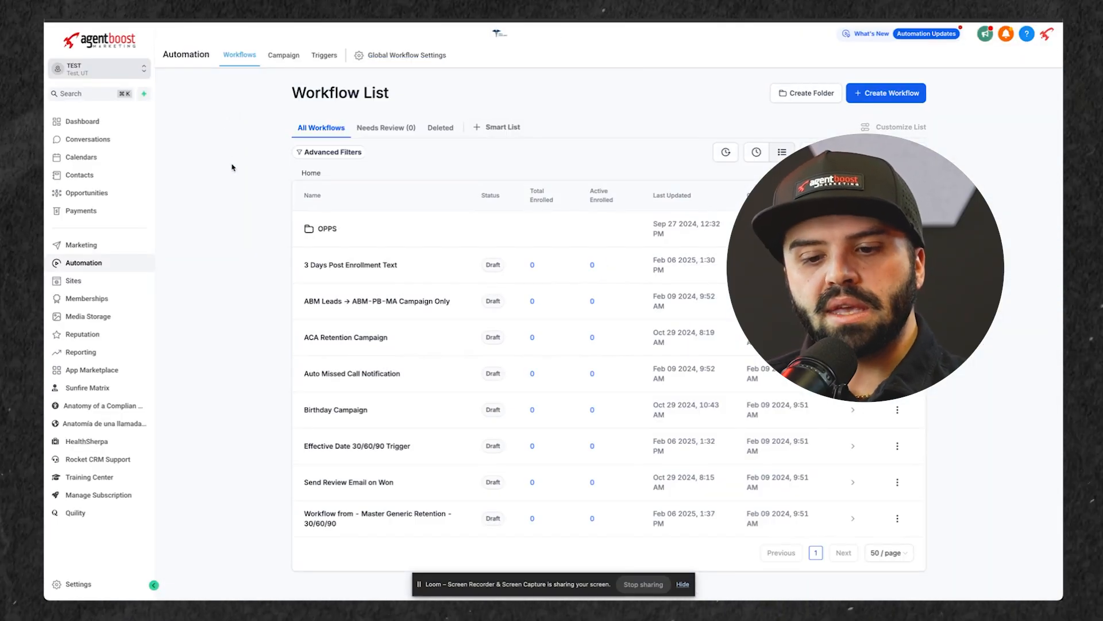